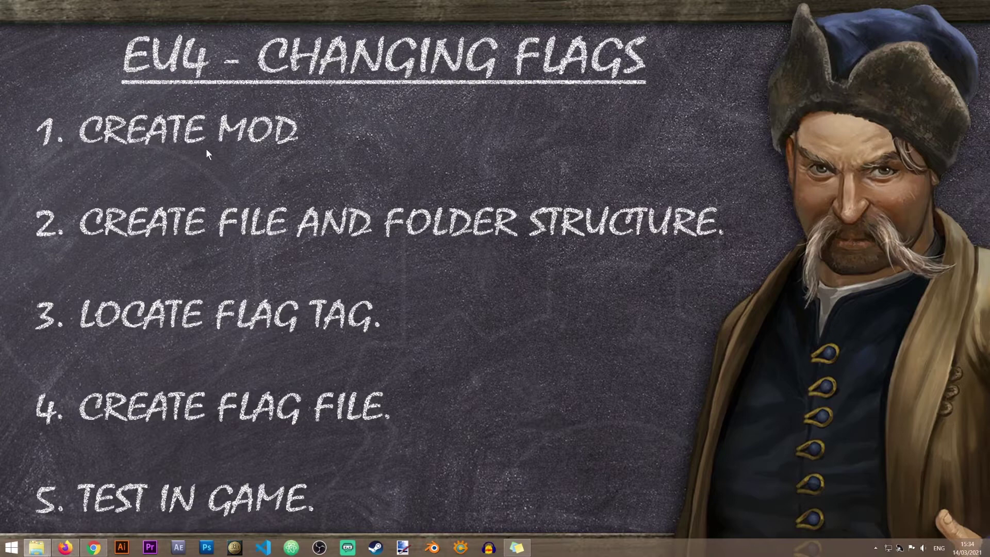
# - Restore both Explorer windows and open the flag_mod folder
pyautogui.moveTo(36, 547)
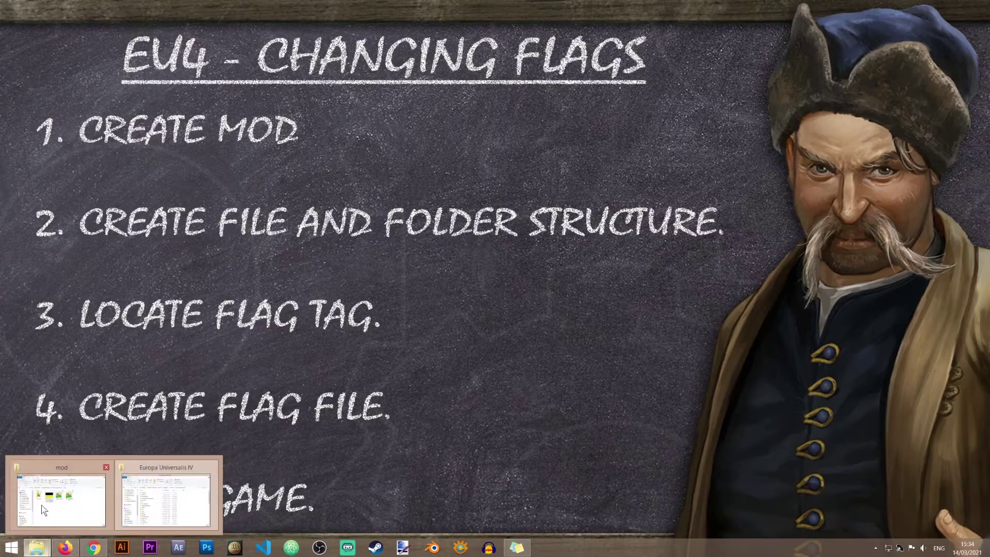
pyautogui.click(59, 496)
pyautogui.click(182, 481)
pyautogui.click(330, 368)
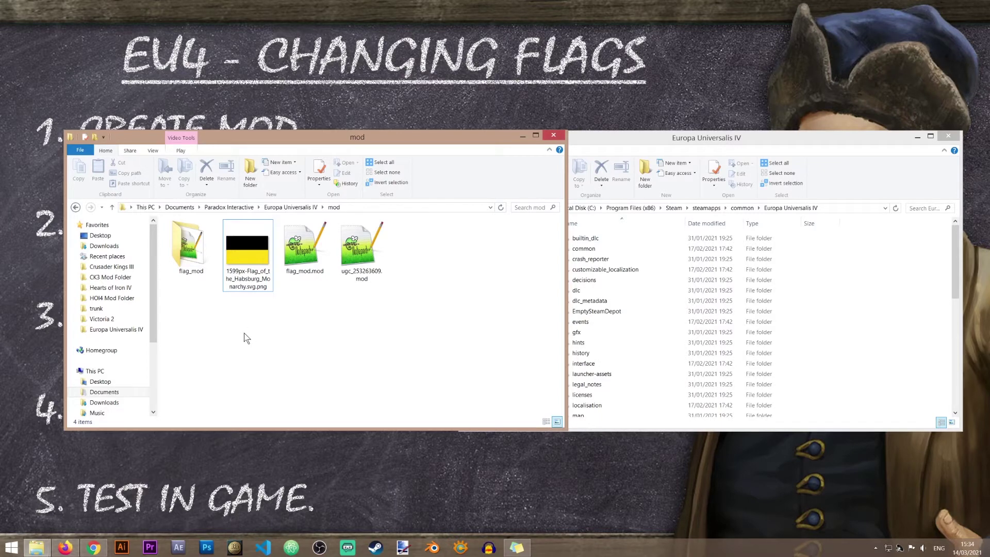
pyautogui.press('Left')
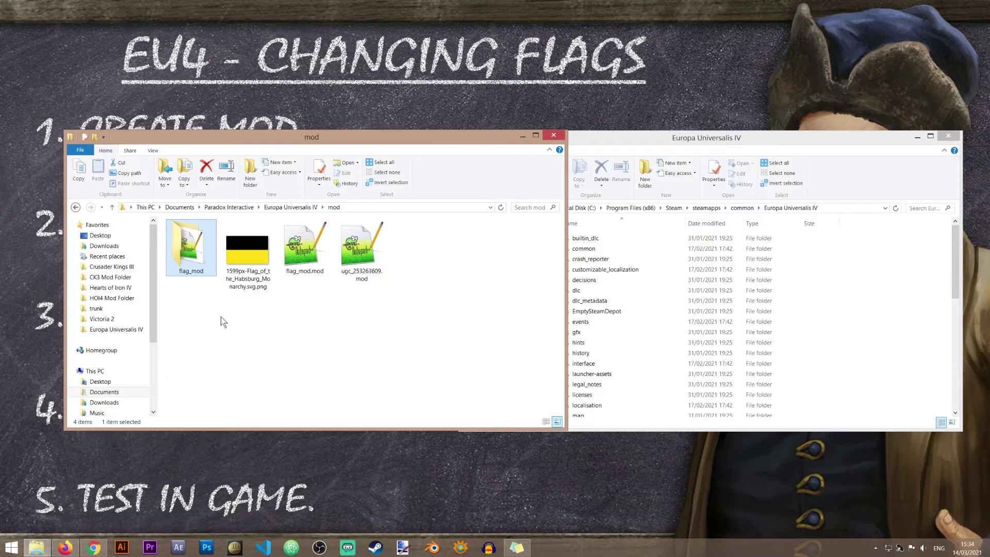
pyautogui.press('Return')
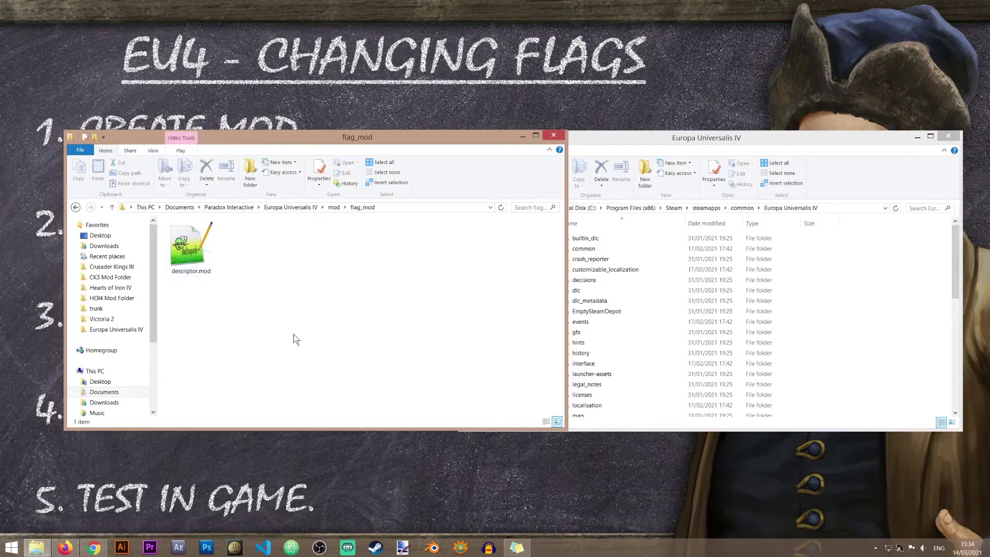
# - Narrow the flag_mod window so it sits beside the Europa Universalis IV install folder
pyautogui.click(896, 290)
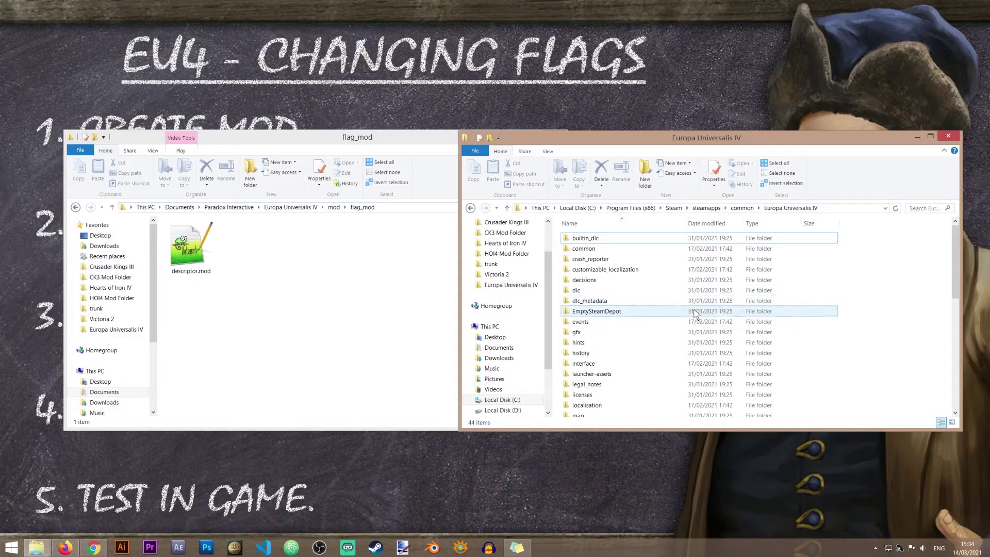
pyautogui.click(350, 325)
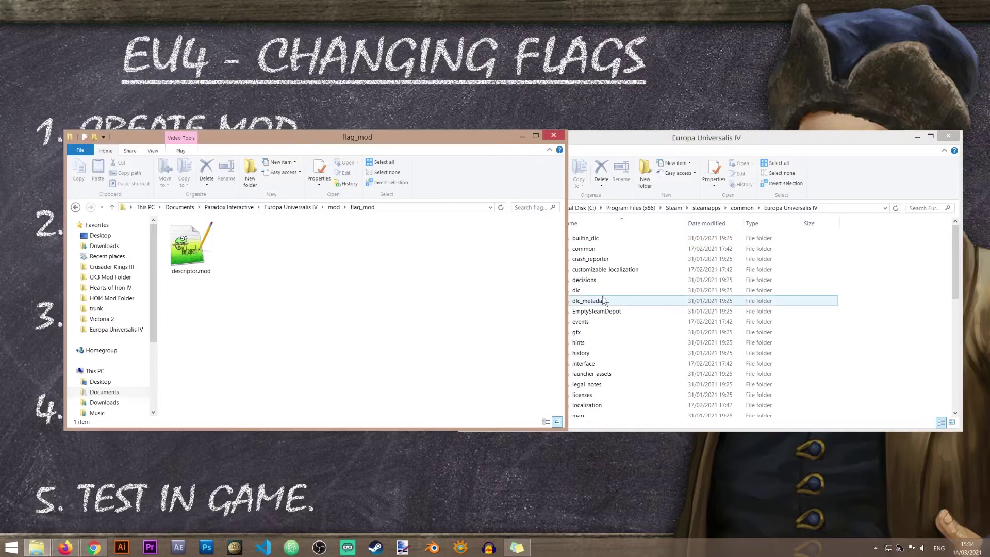
pyautogui.moveTo(561, 203); pyautogui.dragTo(422, 203)
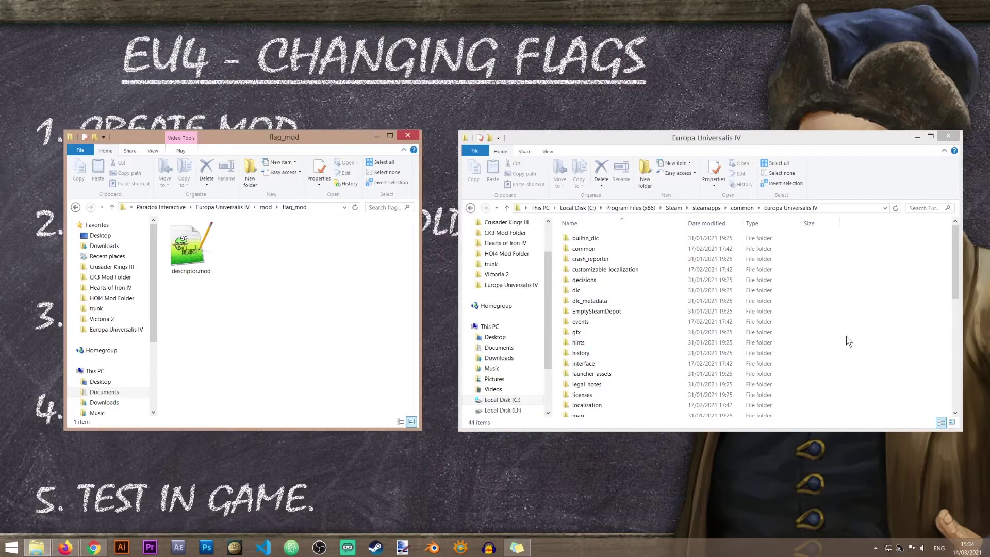
pyautogui.click(832, 334)
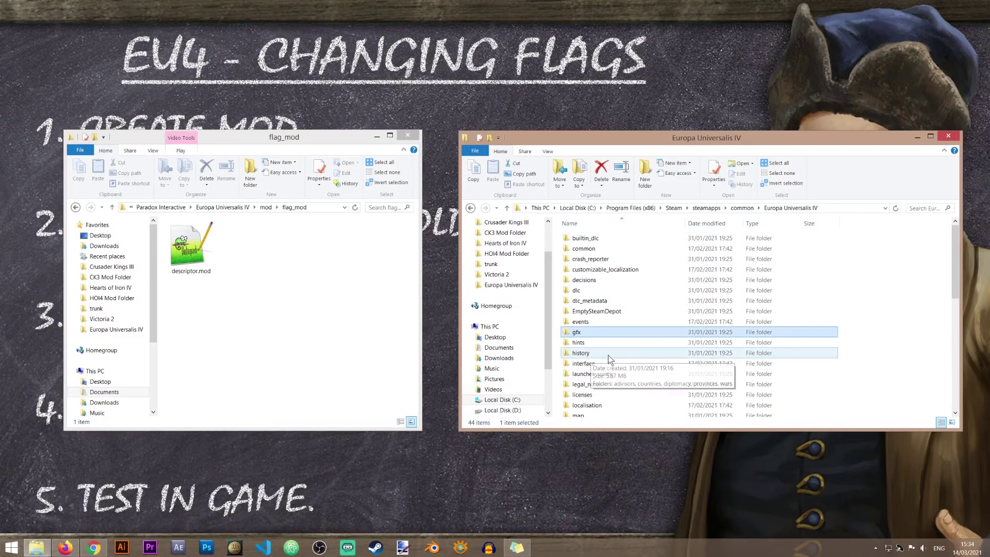
# - Create a new folder named gfx inside flag_mod and open it
pyautogui.rightClick(239, 349)
pyautogui.moveTo(284, 517)
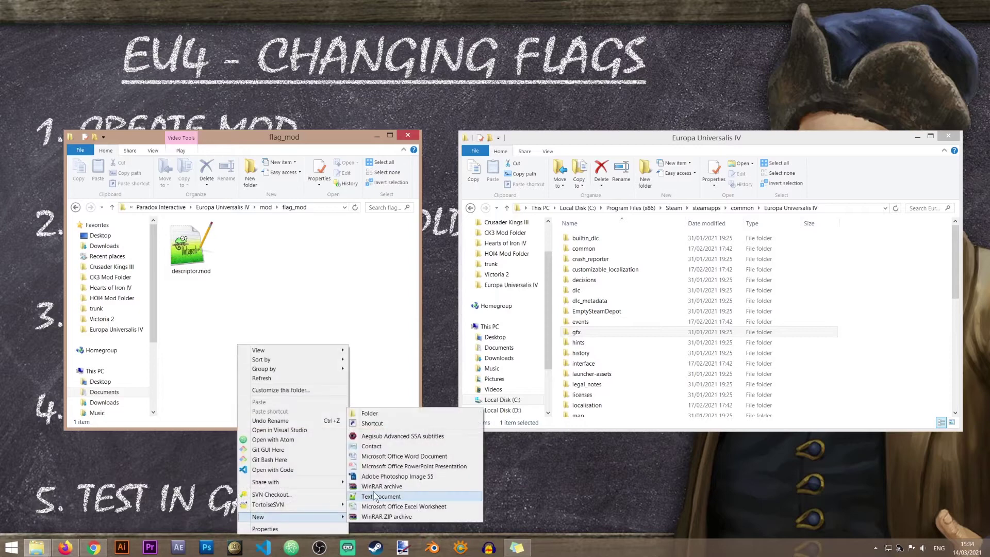
pyautogui.click(385, 414)
pyautogui.write('gfx')
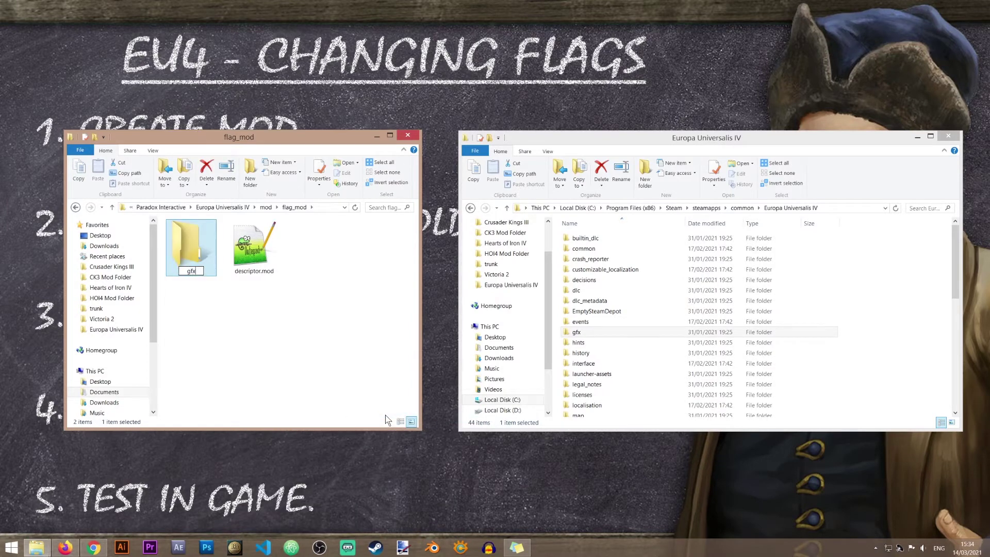
pyautogui.press('Return')
pyautogui.press('Return')
# - Open the game's gfx folder and create a flags folder inside the mod's gfx
pyautogui.doubleClick(608, 332)
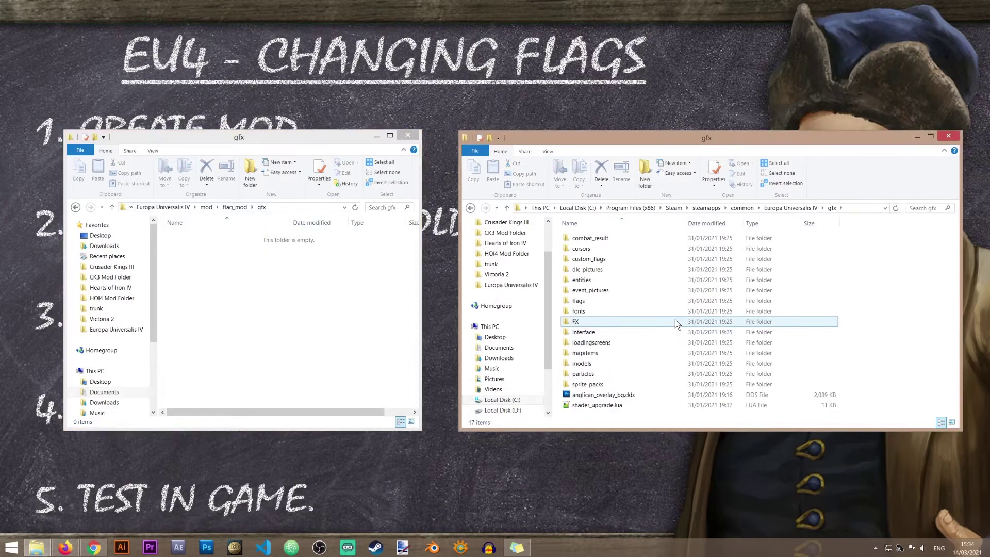
pyautogui.click(804, 303)
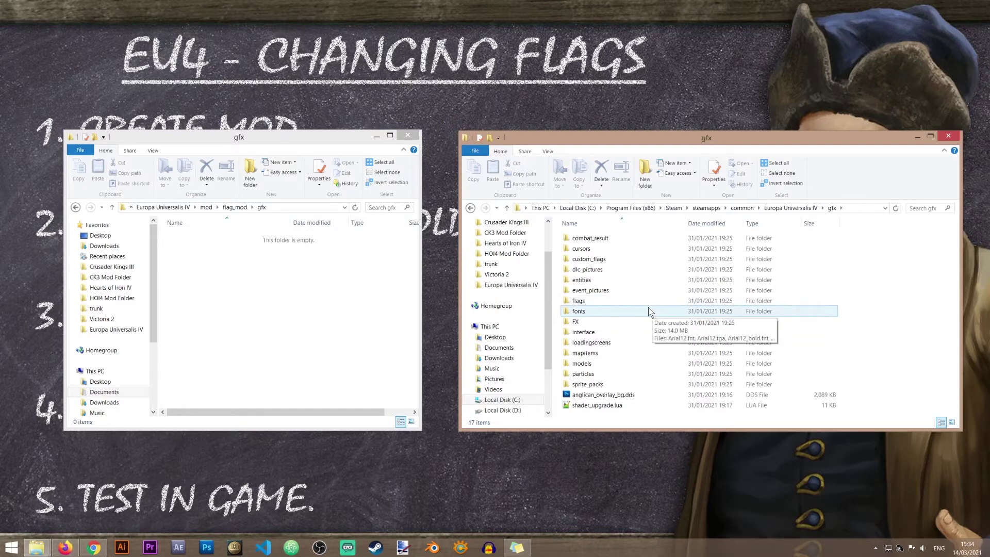
pyautogui.rightClick(210, 348)
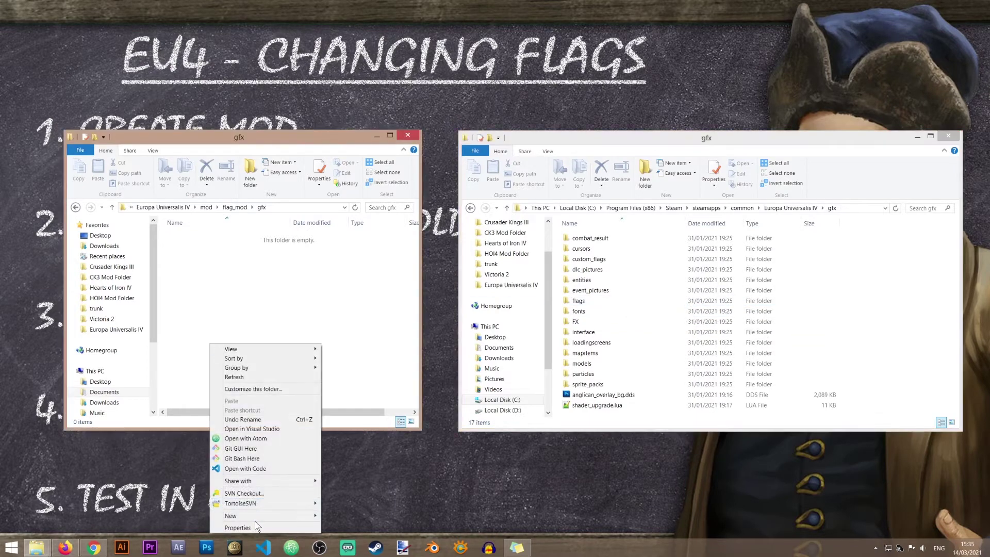
pyautogui.moveTo(255, 517)
pyautogui.click(368, 412)
pyautogui.write('flags')
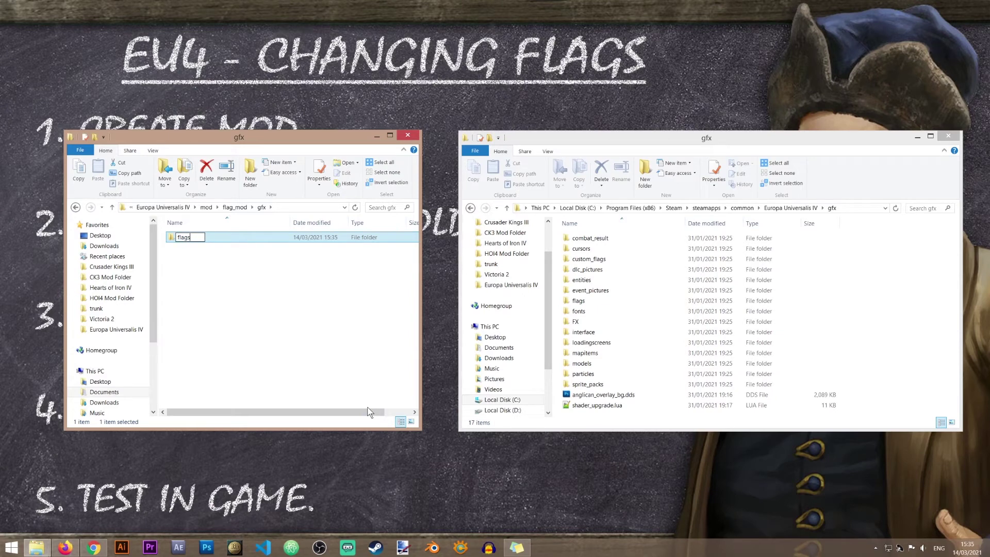
pyautogui.press('Return')
pyautogui.press('Return')
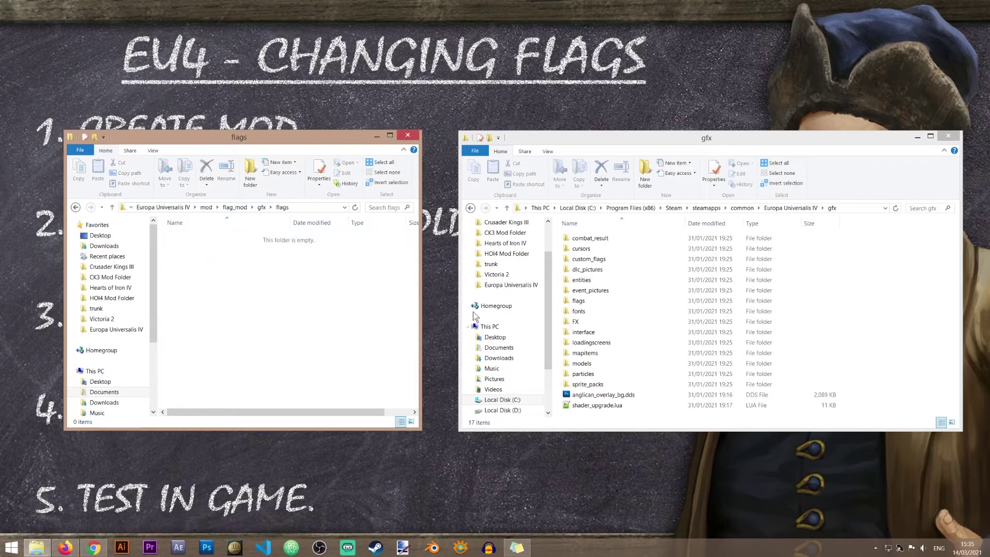
# - Copy the game's ADA.tga flag into the mod's gfx\flags folder, then minimize it
pyautogui.doubleClick(580, 302)
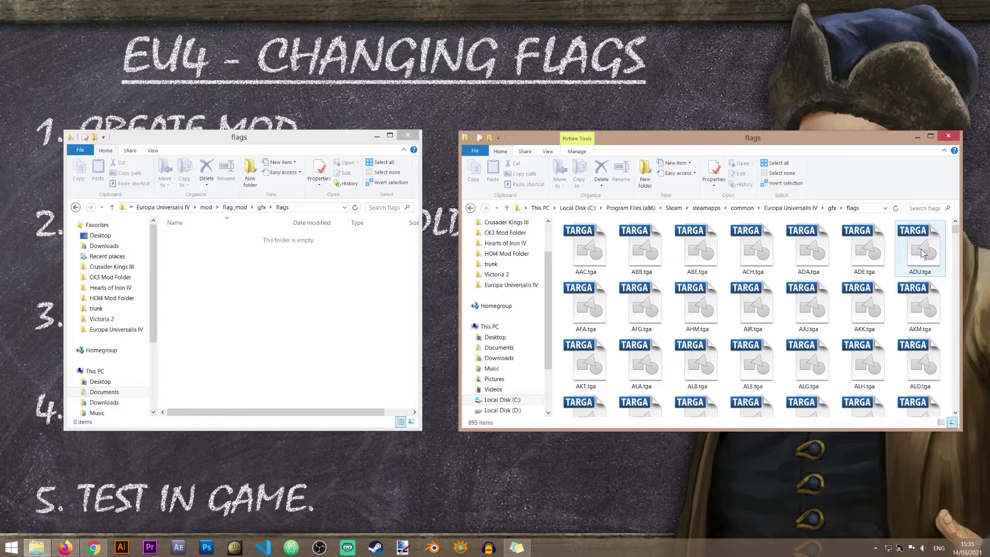
pyautogui.click(826, 263)
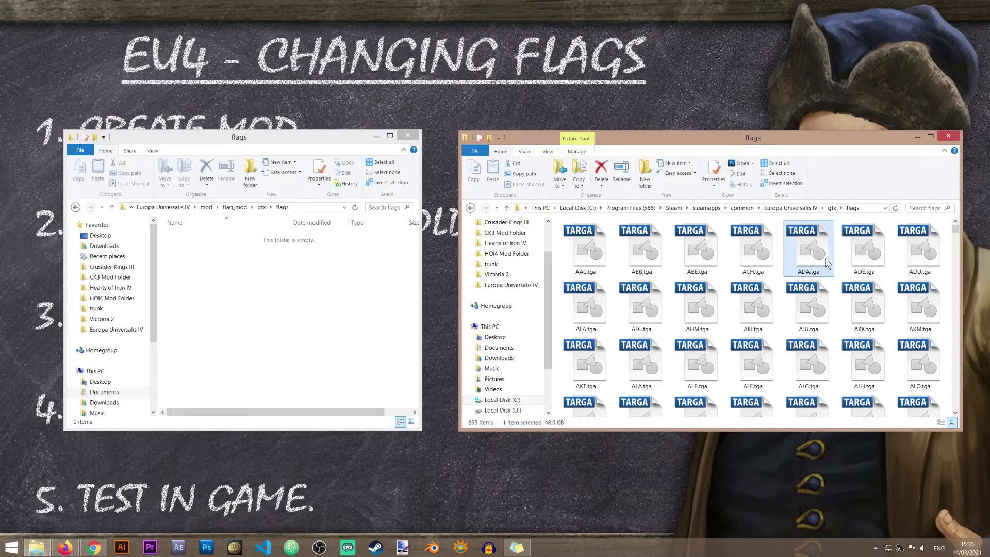
pyautogui.rightClick(816, 253)
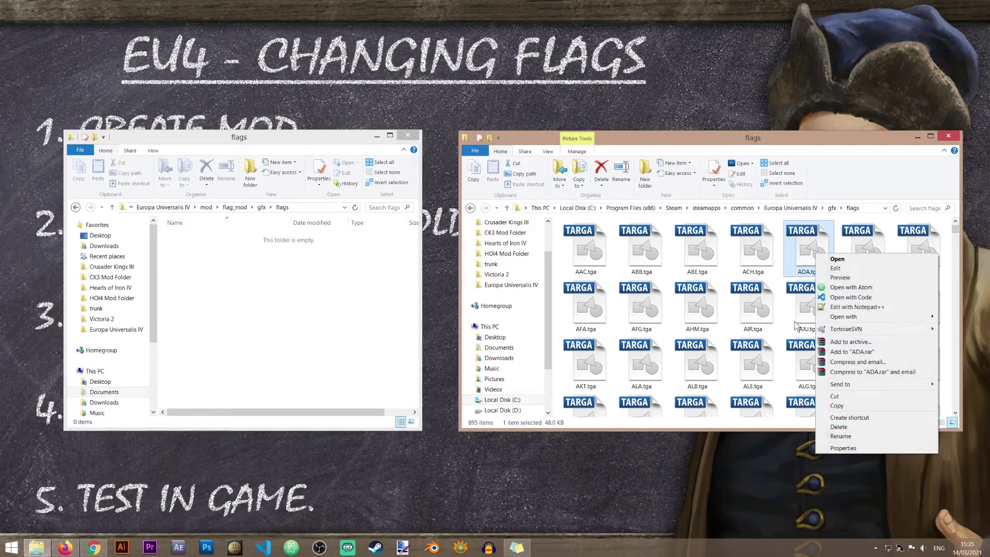
pyautogui.click(835, 405)
pyautogui.rightClick(299, 281)
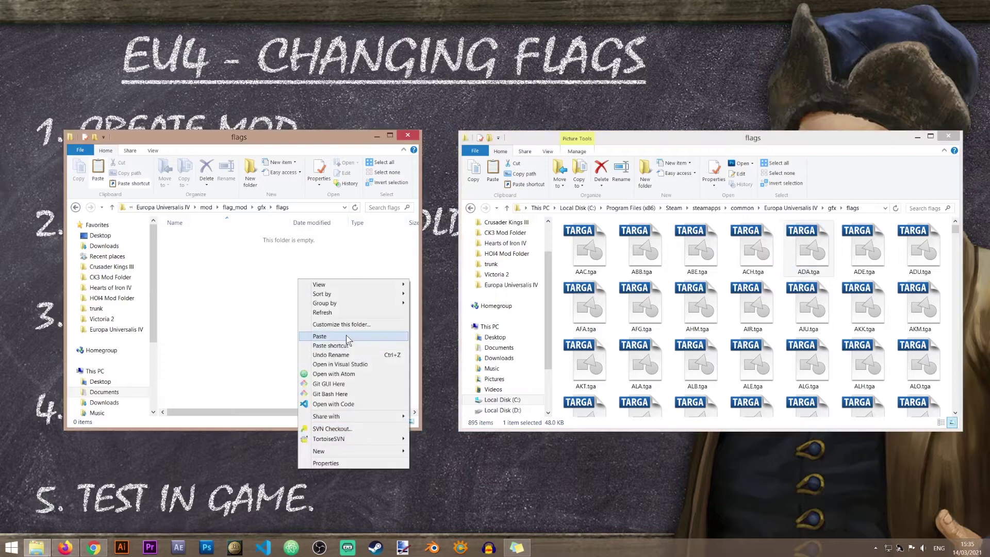
pyautogui.click(346, 338)
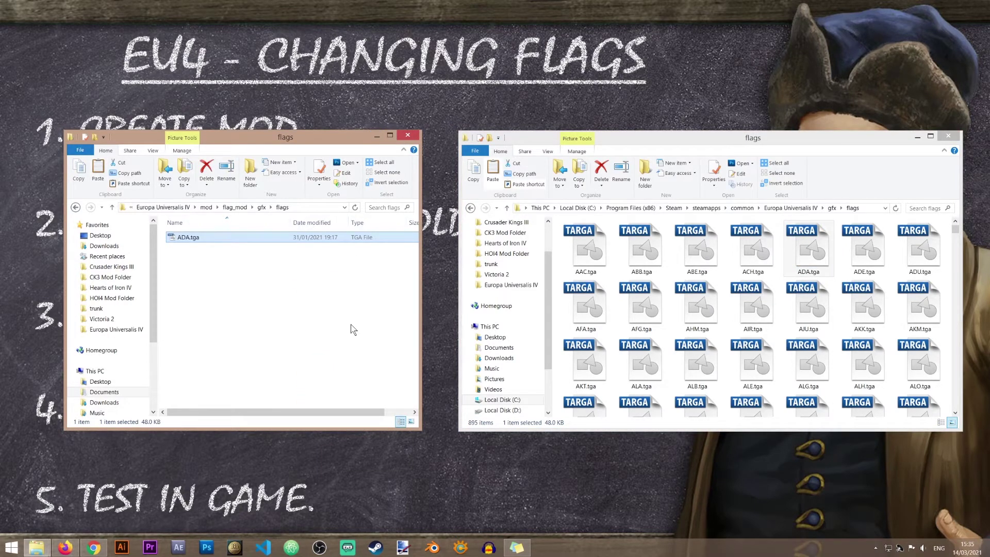
pyautogui.click(377, 136)
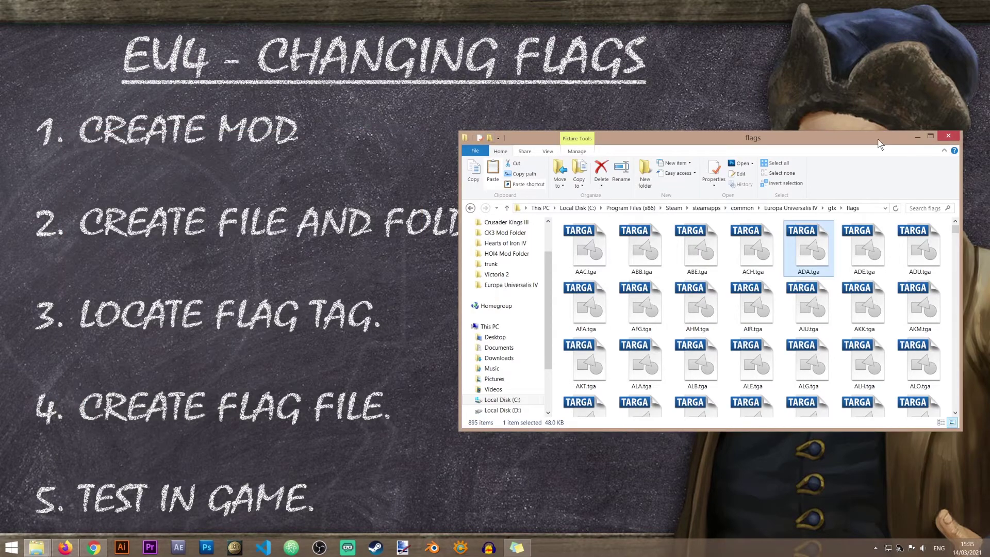
# - Restore the mod's flags window holding ADA.tga beside the game window, then go up to the Europa Universalis IV folder
pyautogui.click(916, 136)
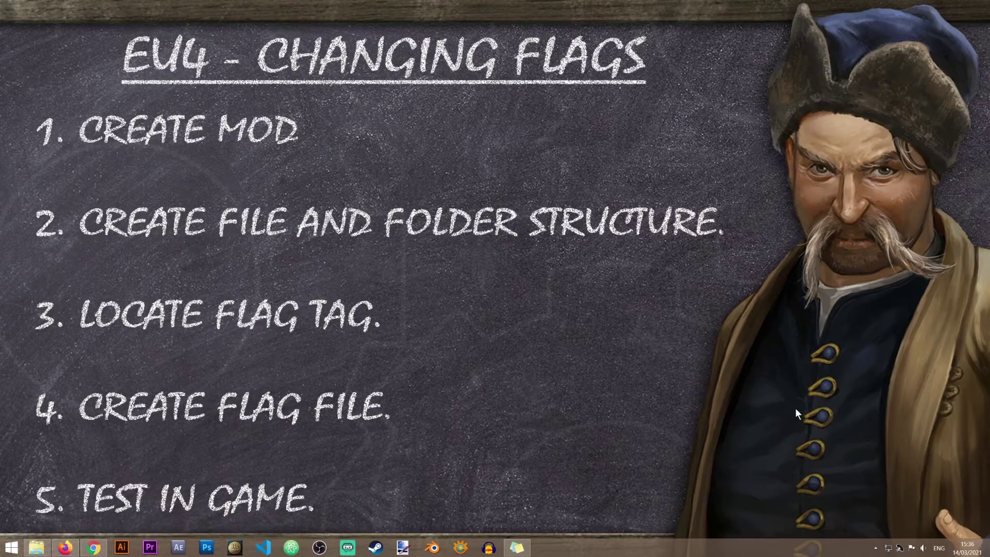
pyautogui.moveTo(36, 548)
pyautogui.click(60, 498)
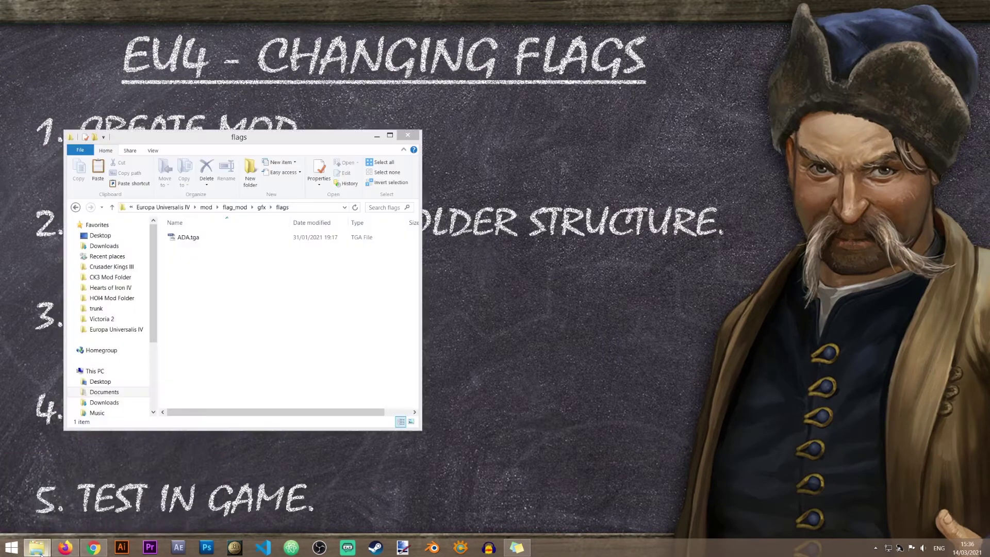
pyautogui.click(163, 515)
pyautogui.click(222, 238)
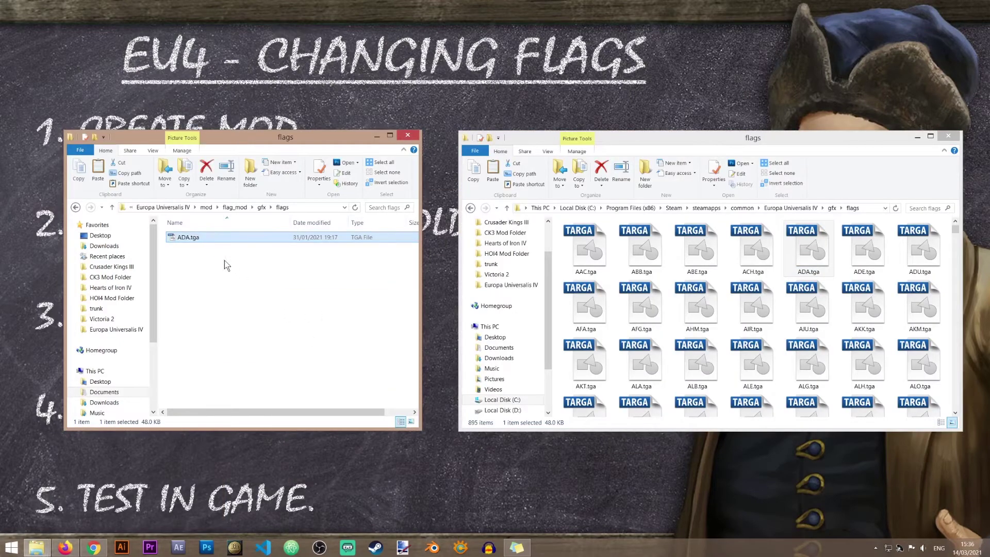
pyautogui.click(282, 284)
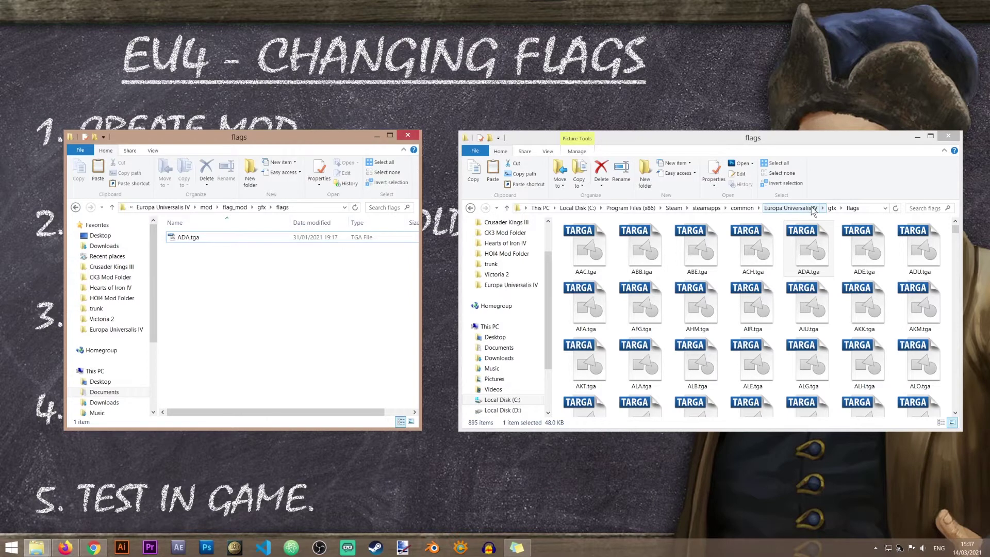
pyautogui.click(802, 211)
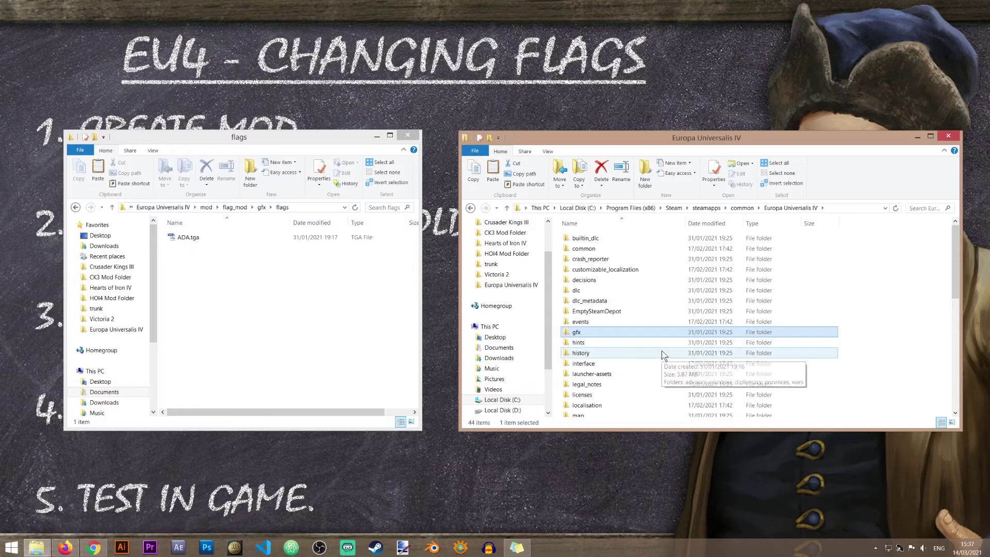
# - Search history\countries for 'austria' and select the HAB - Austria.txt result
pyautogui.doubleClick(630, 355)
pyautogui.doubleClick(613, 252)
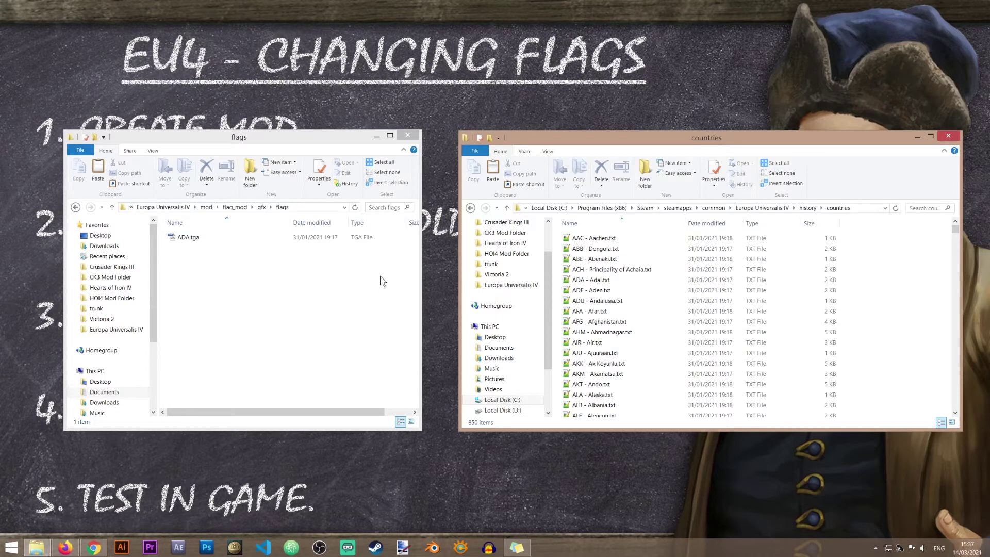
pyautogui.click(918, 209)
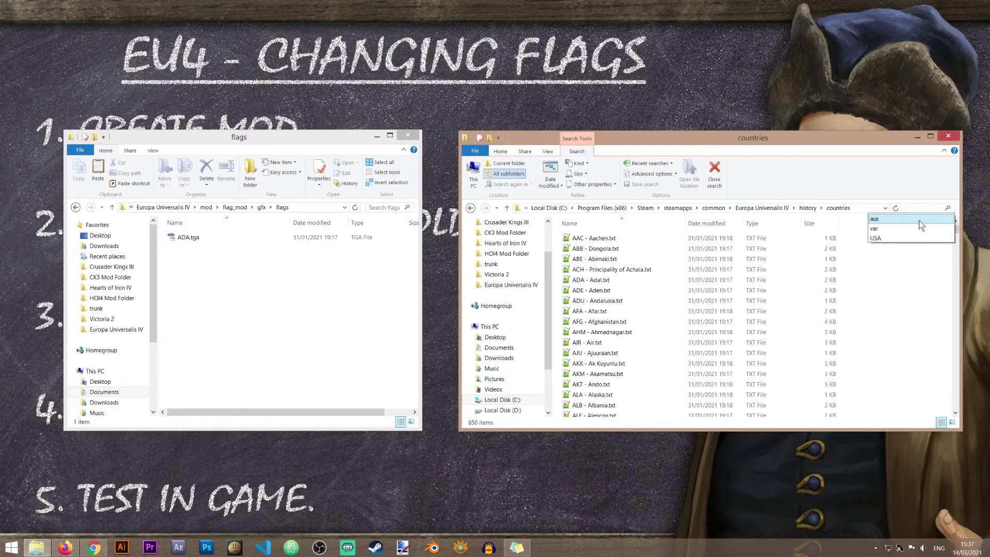
pyautogui.write('austria')
pyautogui.press('Return')
pyautogui.click(906, 298)
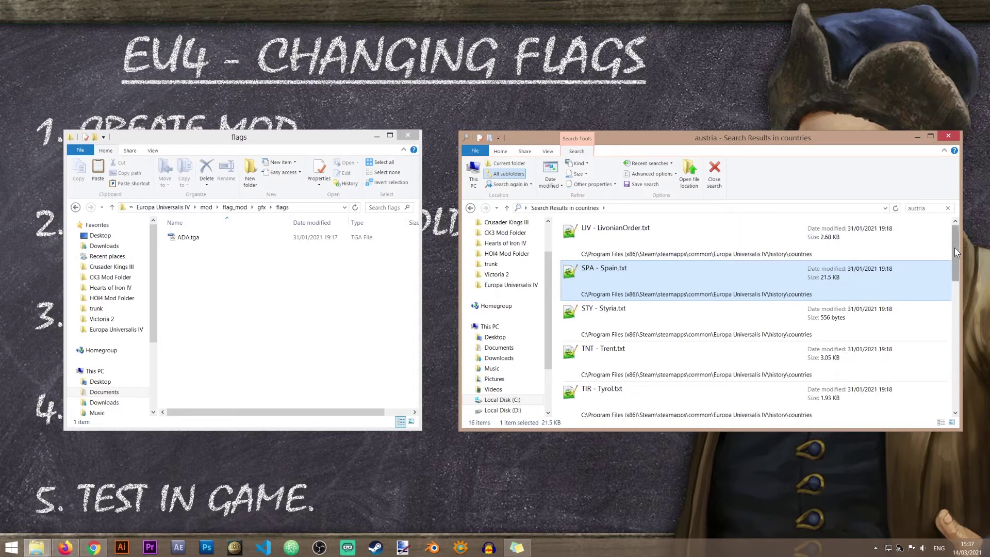
pyautogui.moveTo(954, 247); pyautogui.dragTo(956, 390)
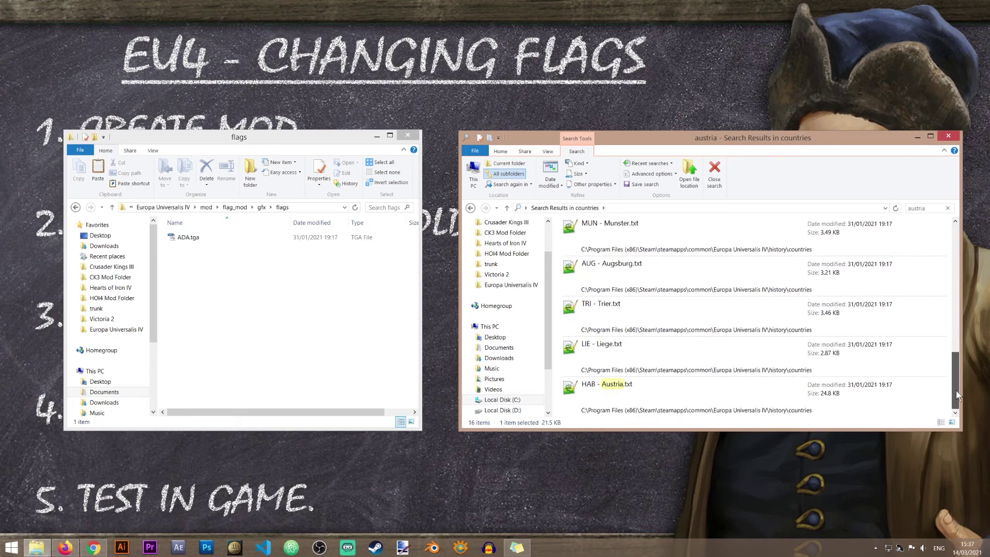
pyautogui.click(672, 397)
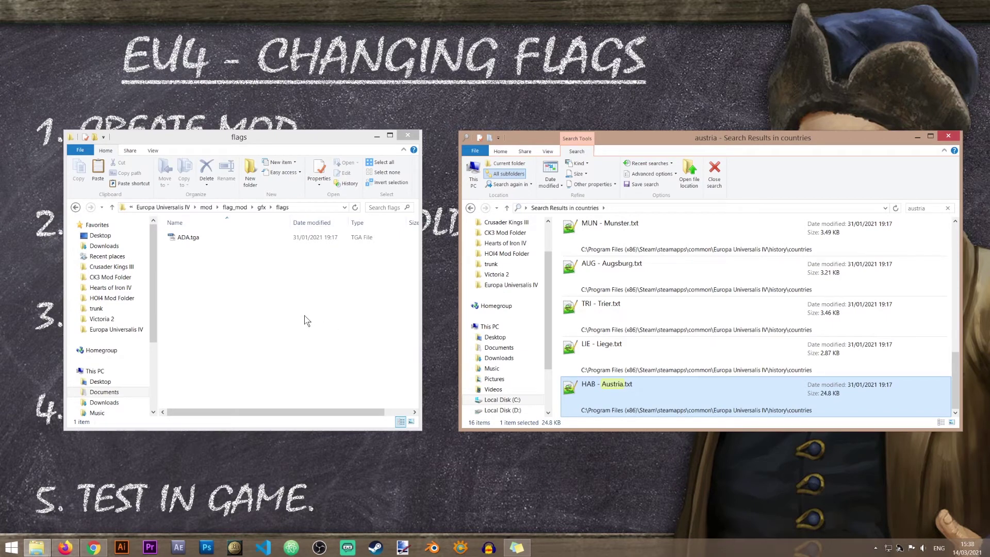
# - Rename the mod's ADA.tga to HAB.tga, matching the HAB - Austria.txt tag
pyautogui.click(198, 239)
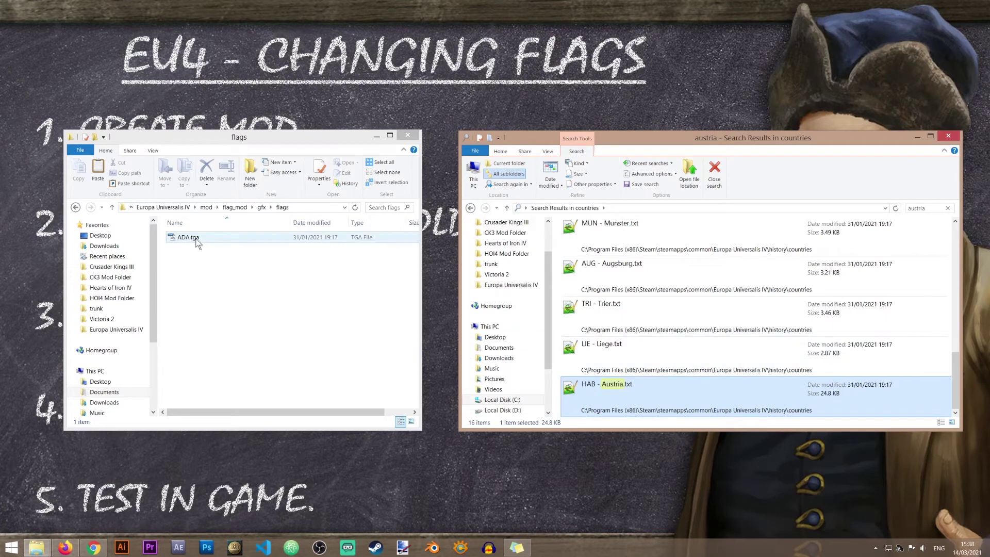
pyautogui.click(622, 396)
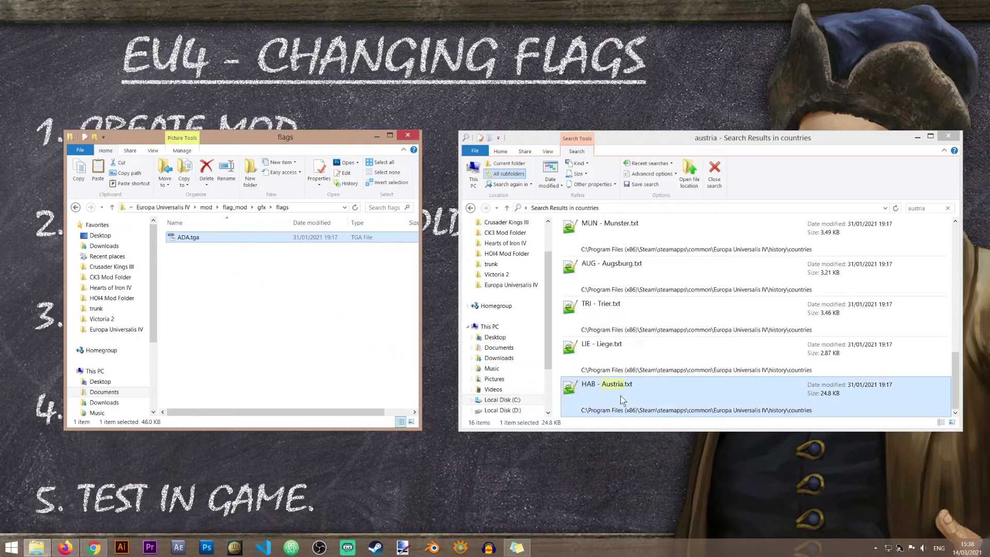
pyautogui.click(186, 241)
pyautogui.click(189, 243)
pyautogui.write('HAB')
pyautogui.press('Return')
pyautogui.click(300, 312)
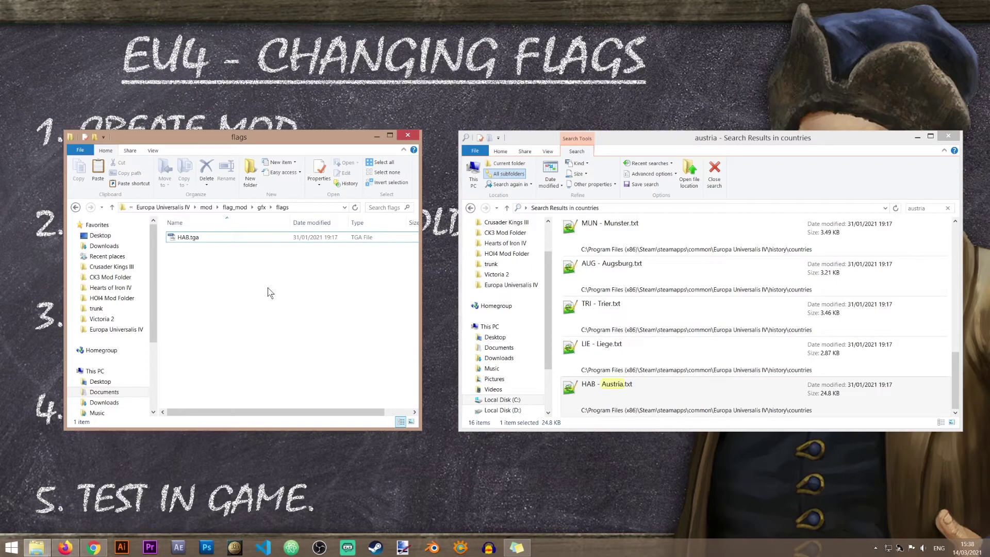
pyautogui.click(917, 136)
# - Minimize both Explorer windows and bring back the mod's flags window showing HAB.tga
pyautogui.click(378, 136)
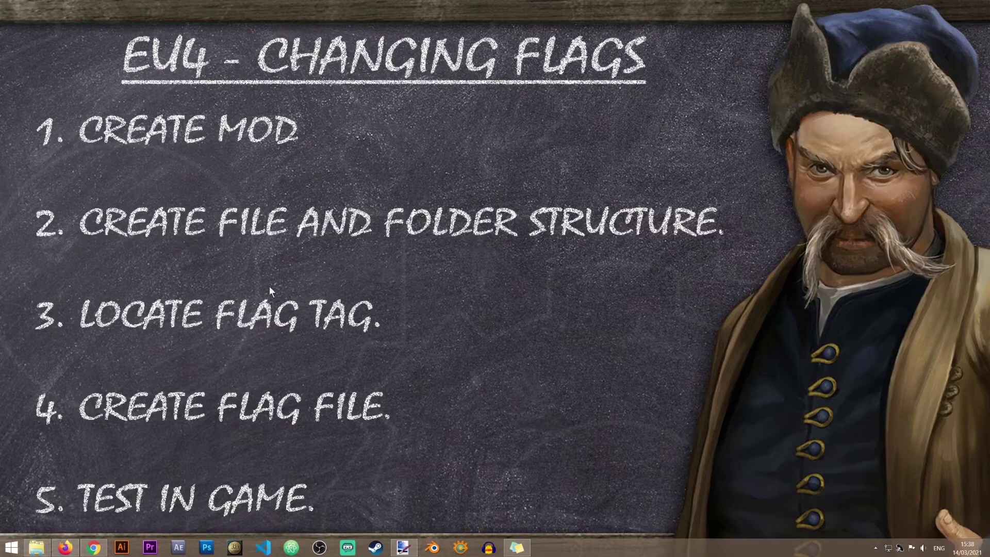
pyautogui.moveTo(36, 547)
pyautogui.click(172, 494)
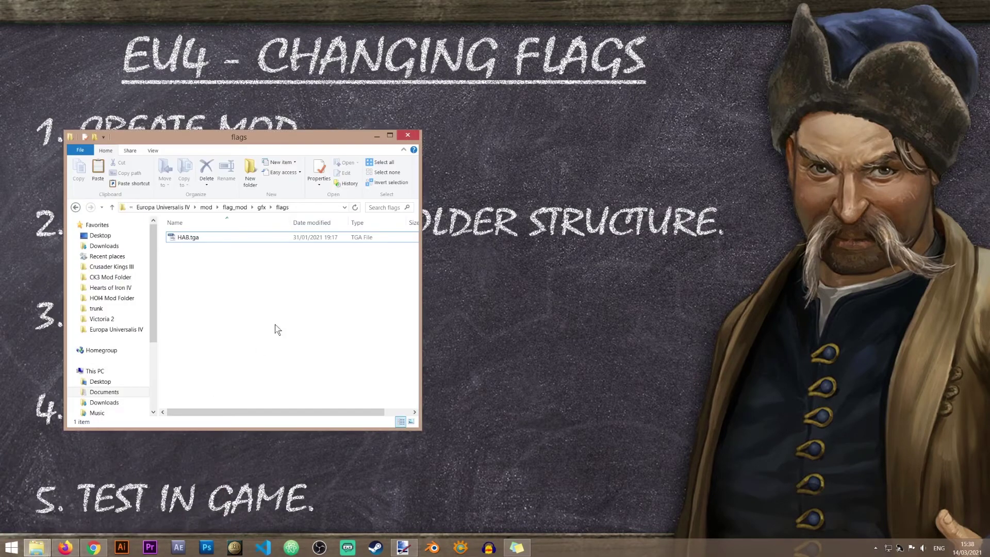
pyautogui.click(196, 238)
pyautogui.click(230, 279)
pyautogui.click(759, 417)
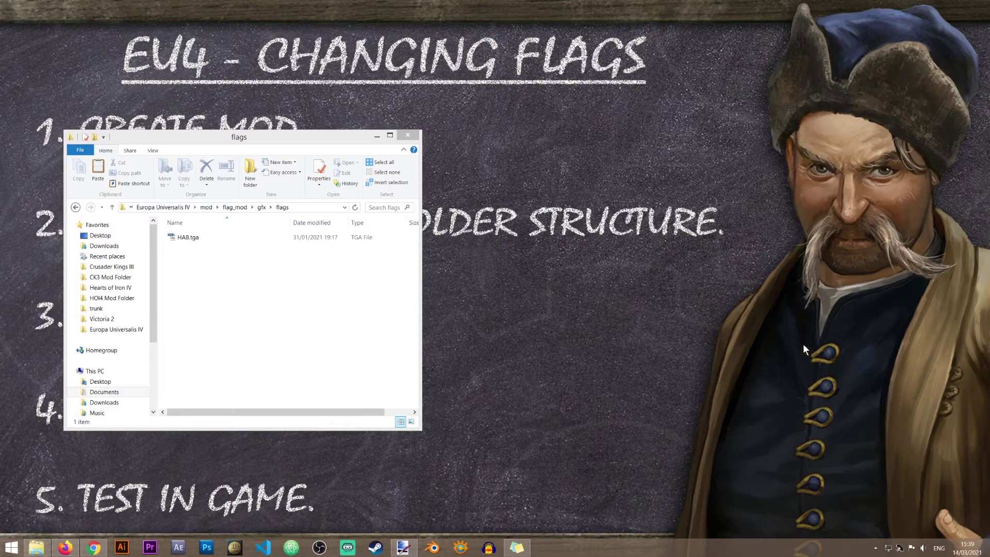
# - Drag HAB.tga from the flags folder onto the paint.net window
pyautogui.click(204, 238)
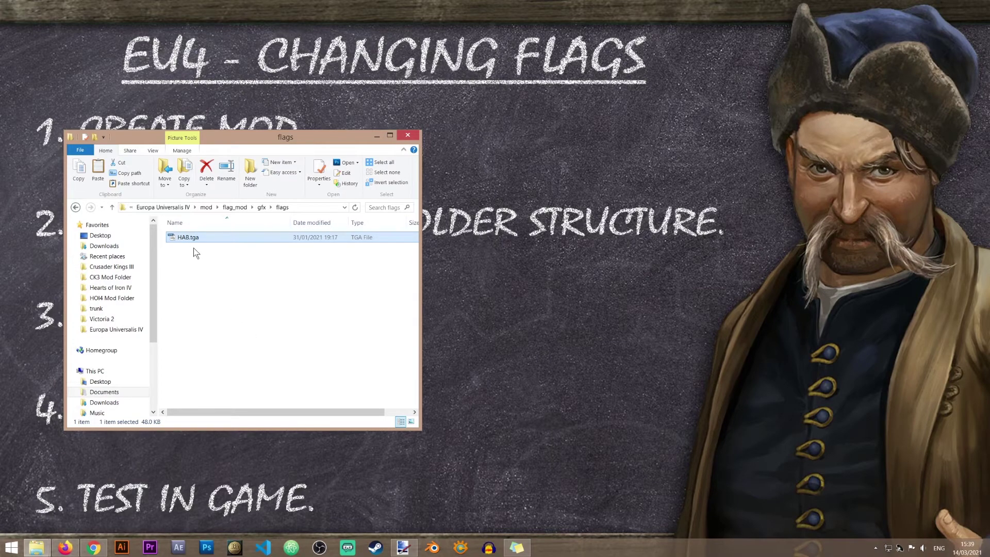
pyautogui.moveTo(191, 242)
pyautogui.mouseDown()
pyautogui.moveTo(197, 236)
pyautogui.moveTo(375, 404)
pyautogui.moveTo(406, 496)
pyautogui.moveTo(403, 545)
pyautogui.moveTo(352, 123)
pyautogui.mouseUp()
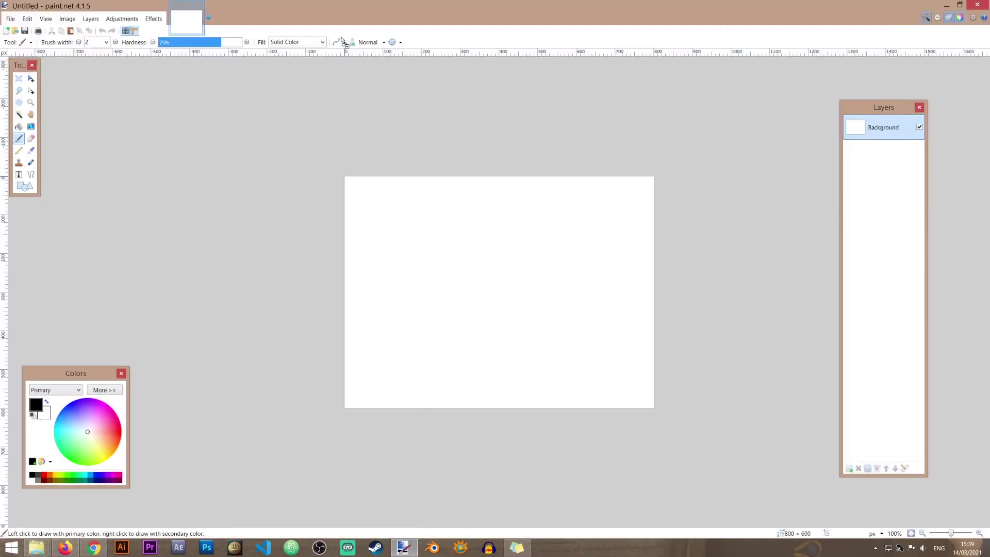
pyautogui.moveTo(341, 41); pyautogui.dragTo(340, 20)
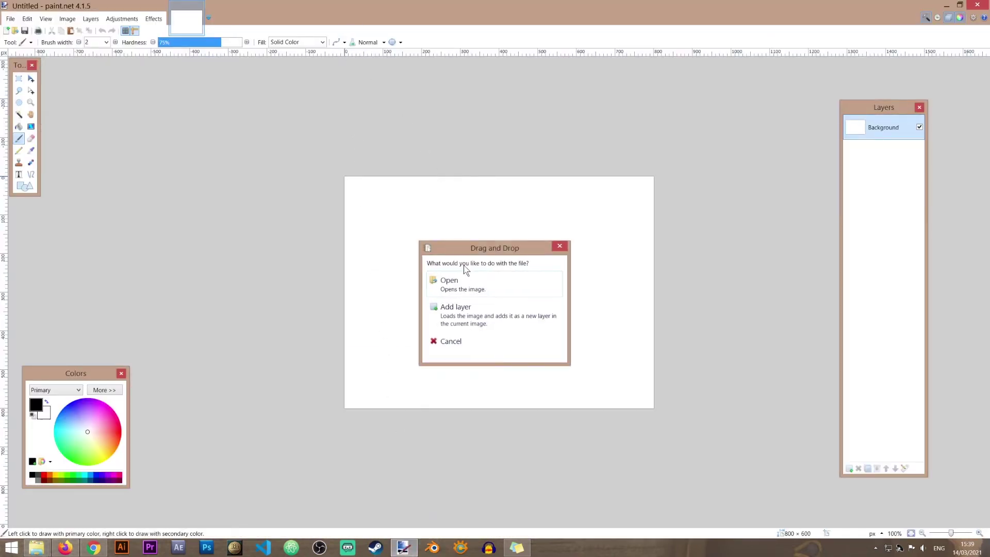
# - Open HAB.tga, then drop and open 1599px-Flag_of_the_Habsburg_Monarchy.svg.png as a second image
pyautogui.click(468, 279)
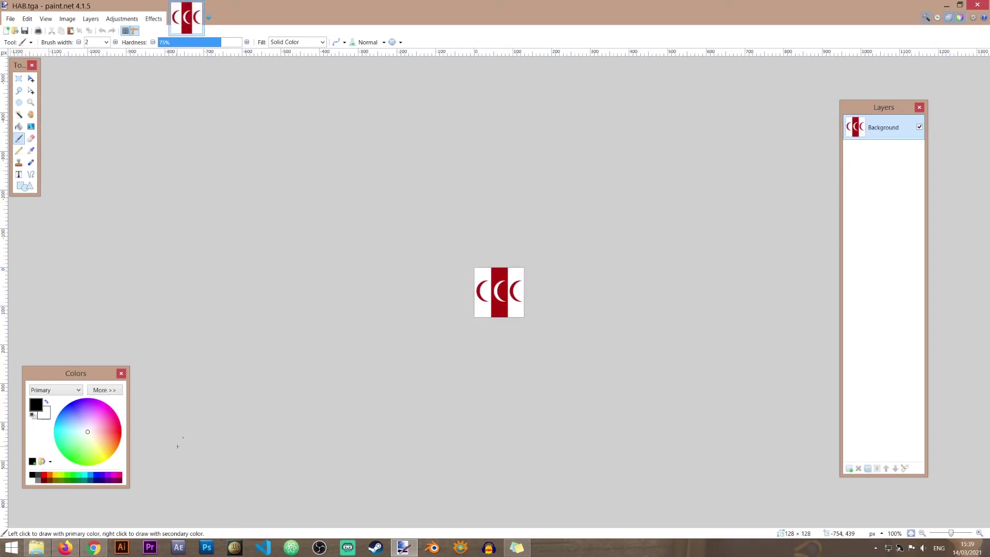
pyautogui.click(42, 551)
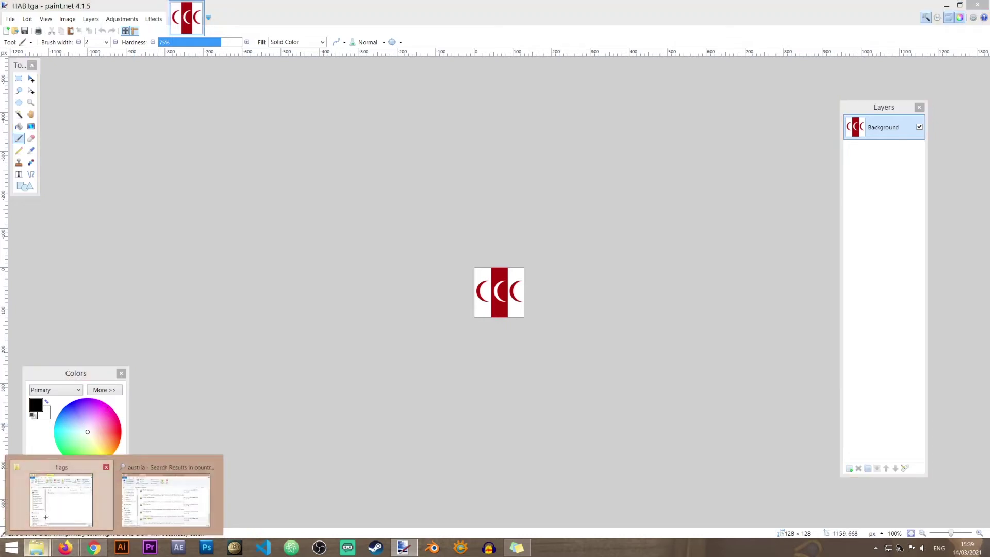
pyautogui.click(60, 494)
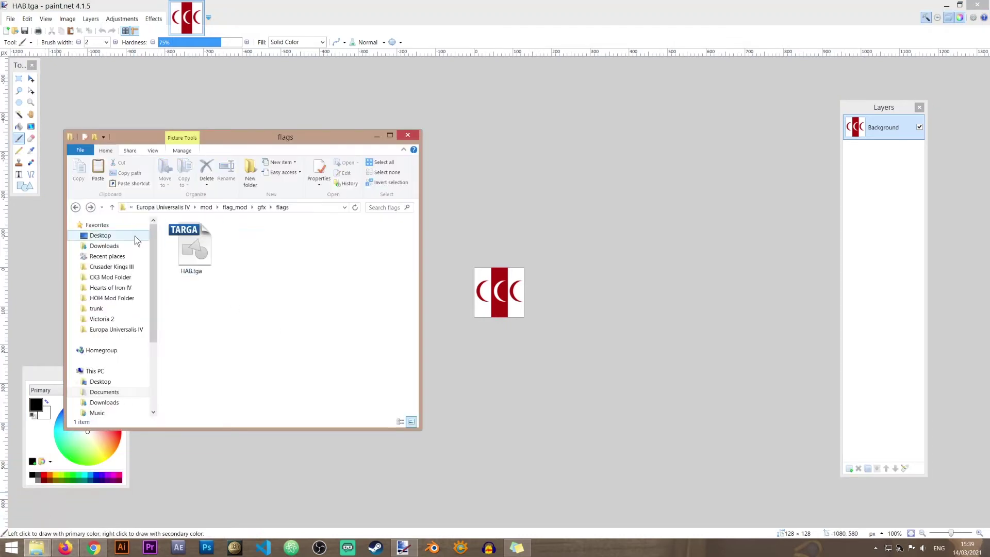
pyautogui.click(205, 207)
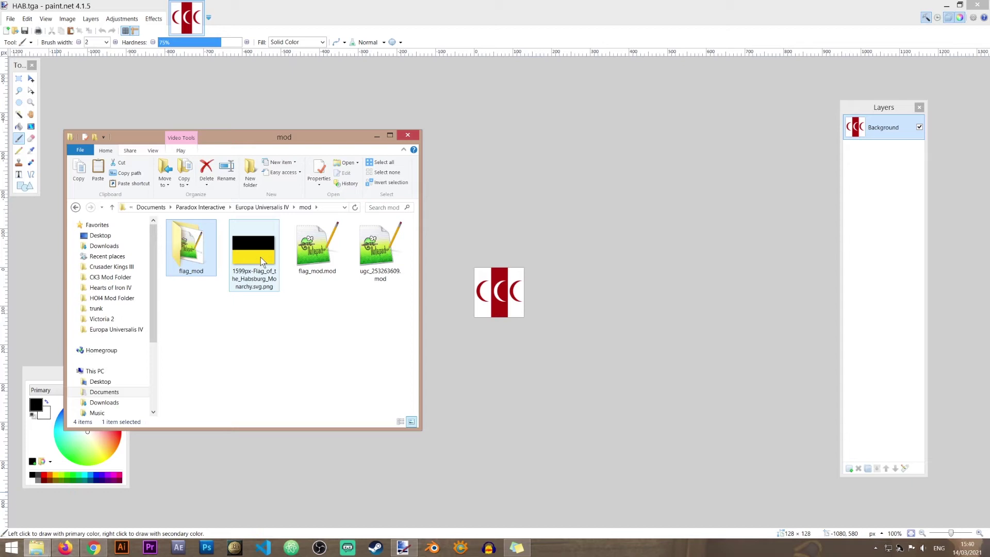
pyautogui.click(280, 327)
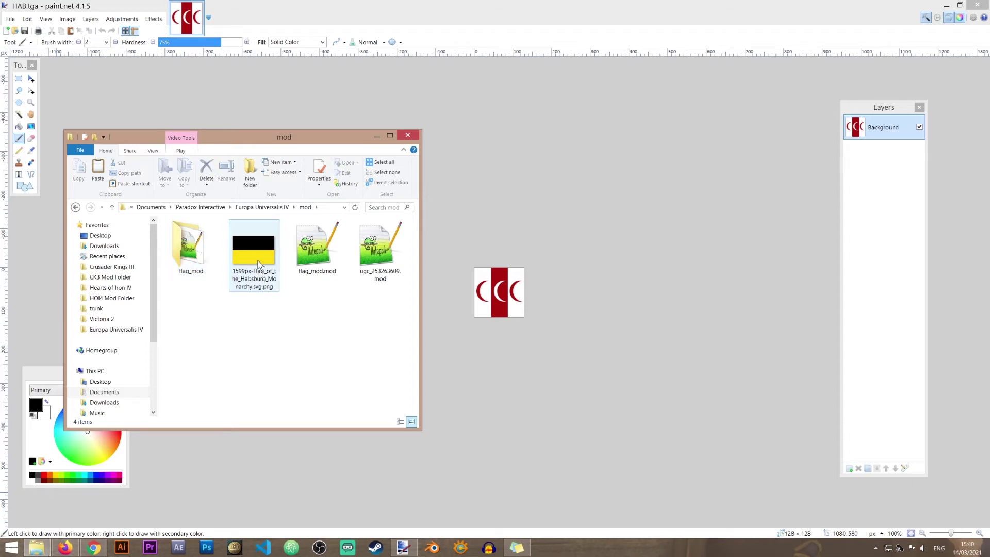
pyautogui.moveTo(259, 272)
pyautogui.mouseDown()
pyautogui.moveTo(359, 5)
pyautogui.moveTo(259, 260)
pyautogui.moveTo(266, 221)
pyautogui.moveTo(331, 80)
pyautogui.moveTo(349, 5)
pyautogui.mouseUp()
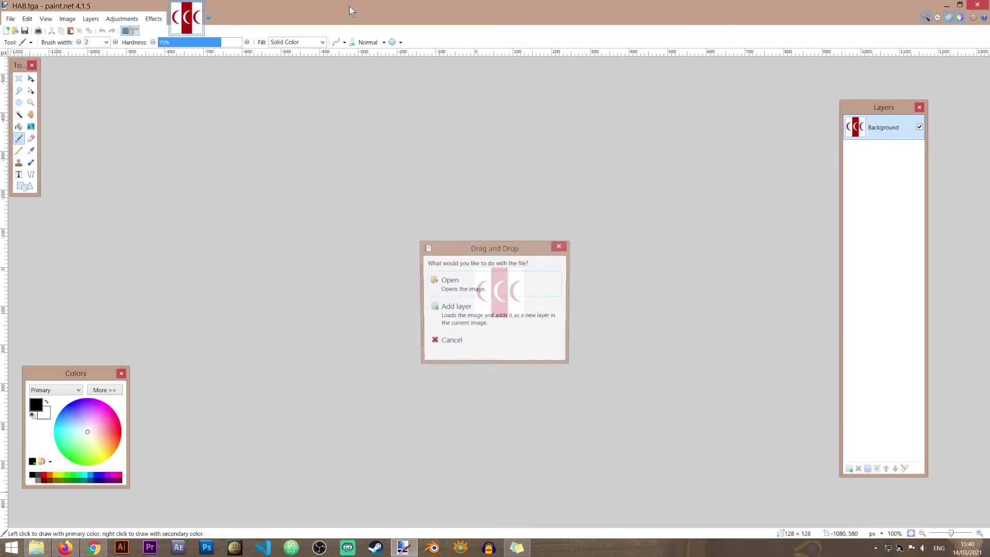
pyautogui.click(471, 287)
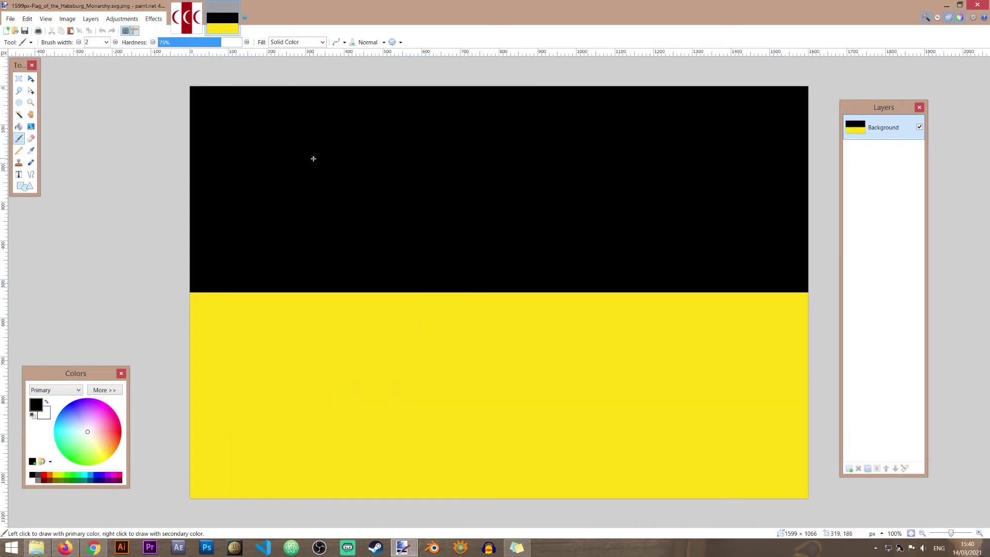
# - Select all of the Habsburg flag image, copy it, and paste it into the HAB.tga image
pyautogui.click(188, 19)
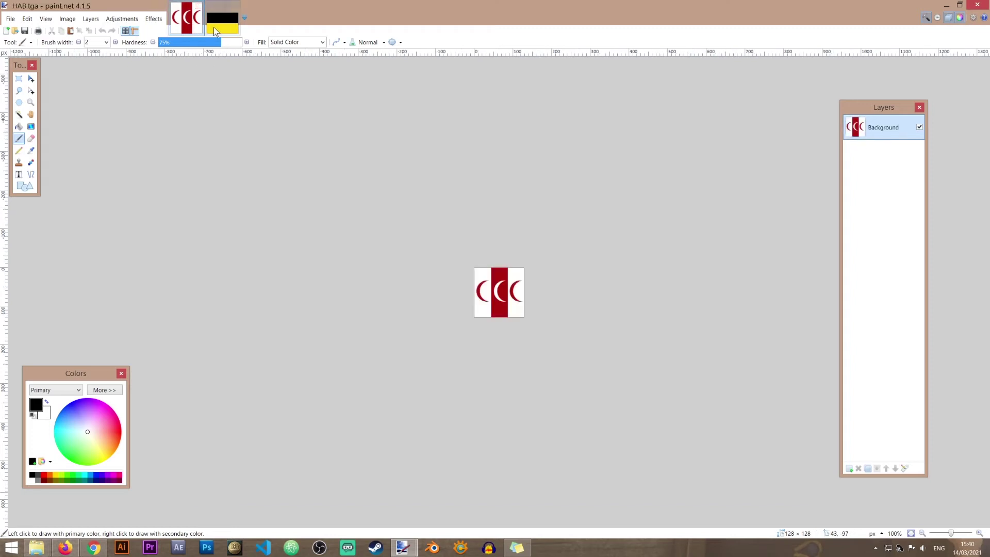
pyautogui.click(222, 23)
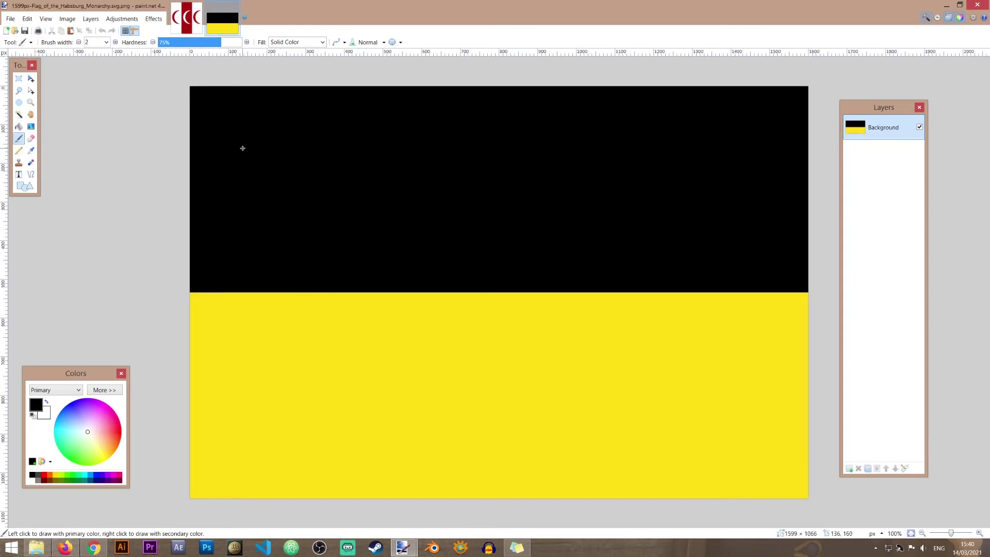
pyautogui.hotkey('ctrl', 'a')
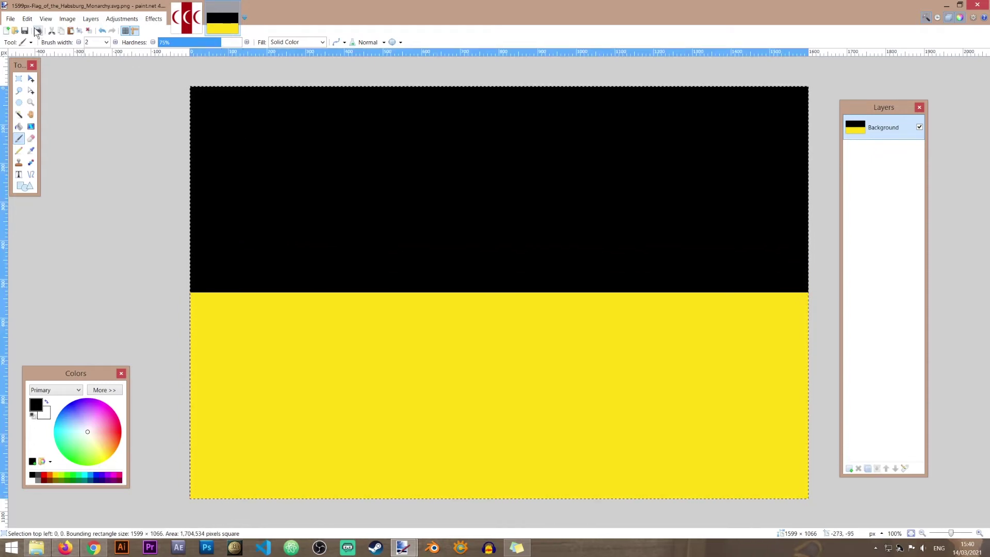
pyautogui.click(61, 31)
pyautogui.click(179, 30)
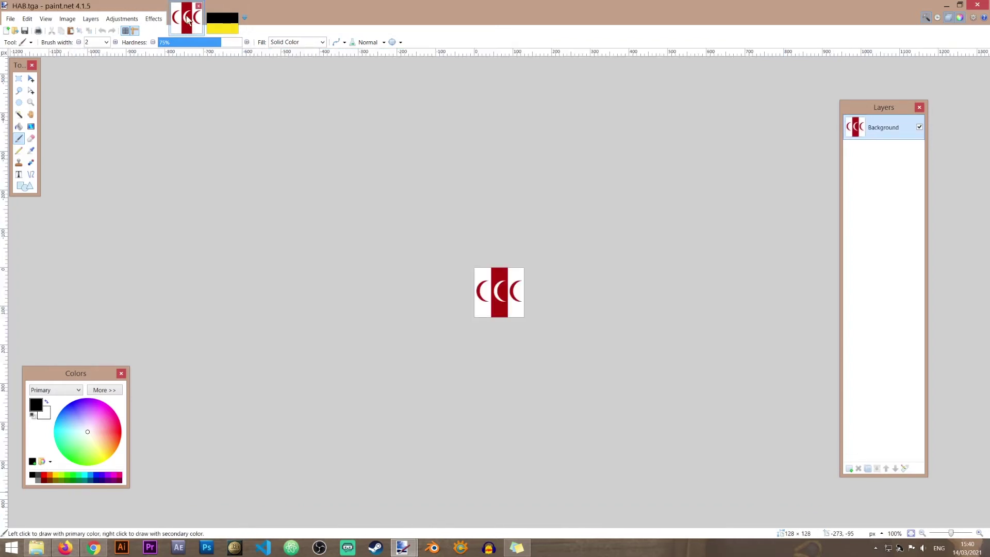
pyautogui.click(70, 31)
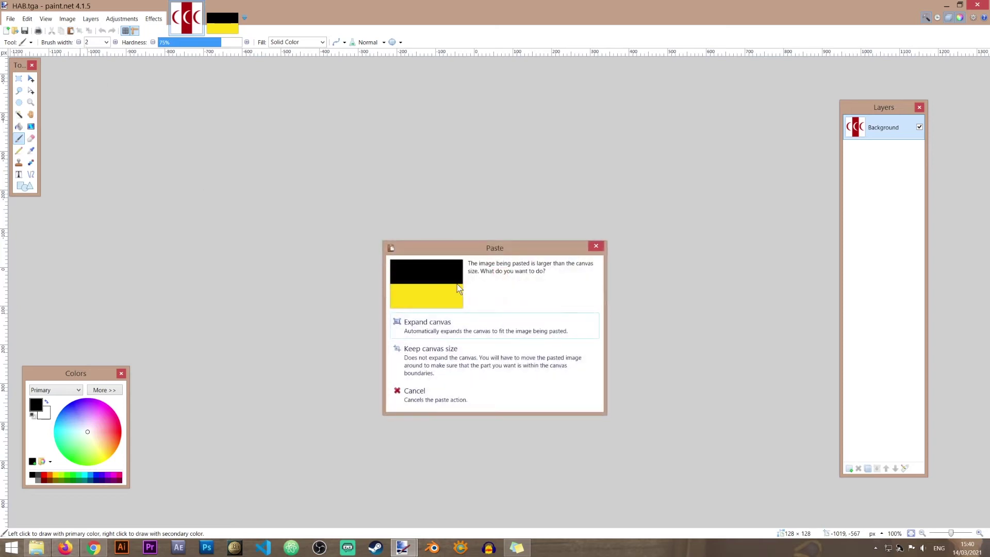
# - Keep the 128×128 canvas, stretch the pasted flag to 192×128, slide it into place, and deselect
pyautogui.click(517, 368)
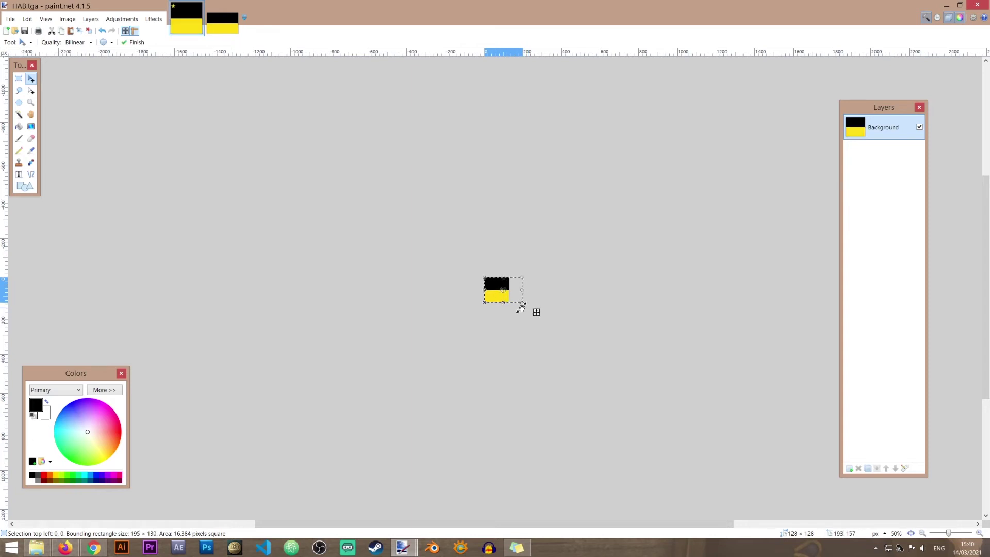
pyautogui.moveTo(522, 308)
pyautogui.mouseDown()
pyautogui.moveTo(510, 337)
pyautogui.moveTo(549, 296)
pyautogui.moveTo(509, 318)
pyautogui.moveTo(509, 302)
pyautogui.moveTo(548, 325)
pyautogui.moveTo(521, 294)
pyautogui.moveTo(490, 305)
pyautogui.moveTo(554, 325)
pyautogui.moveTo(522, 307)
pyautogui.mouseUp()
pyautogui.click(958, 534)
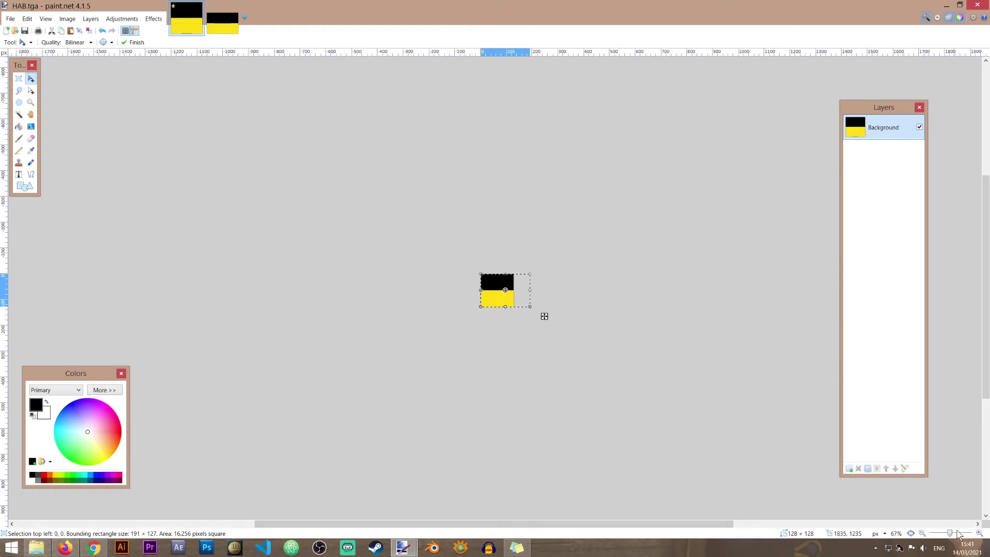
pyautogui.scroll(5, 958, 533)
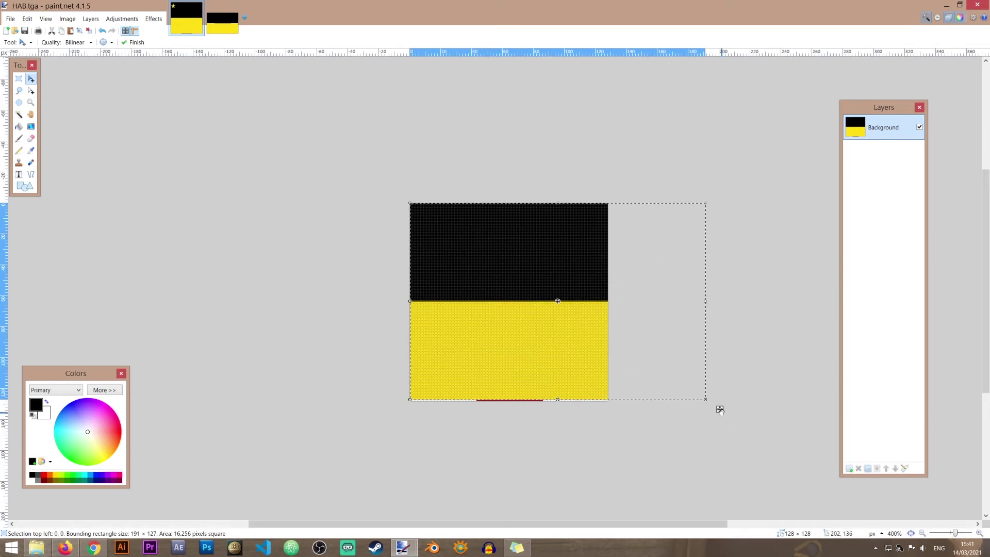
pyautogui.moveTo(705, 400); pyautogui.dragTo(708, 403)
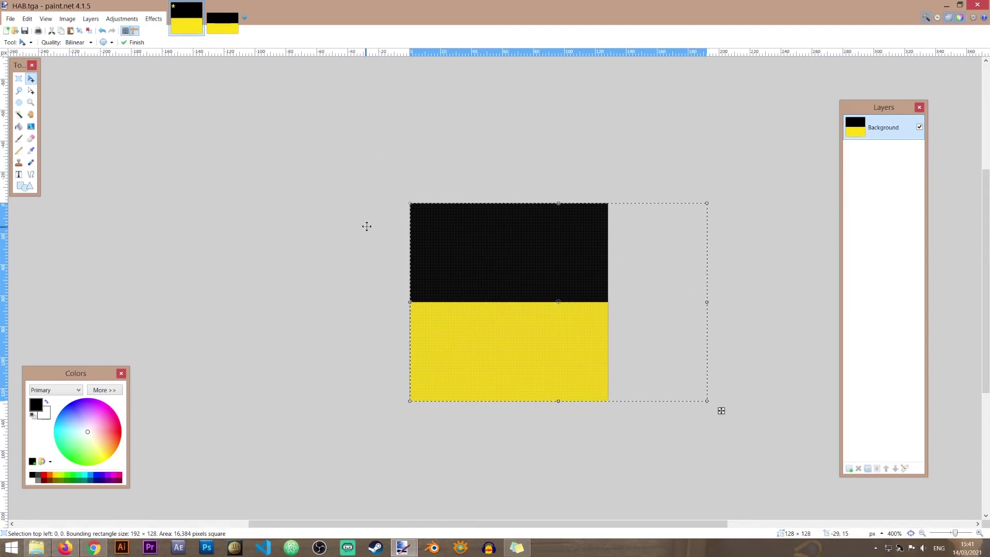
pyautogui.moveTo(536, 258); pyautogui.dragTo(493, 258)
pyautogui.moveTo(557, 292); pyautogui.dragTo(537, 292)
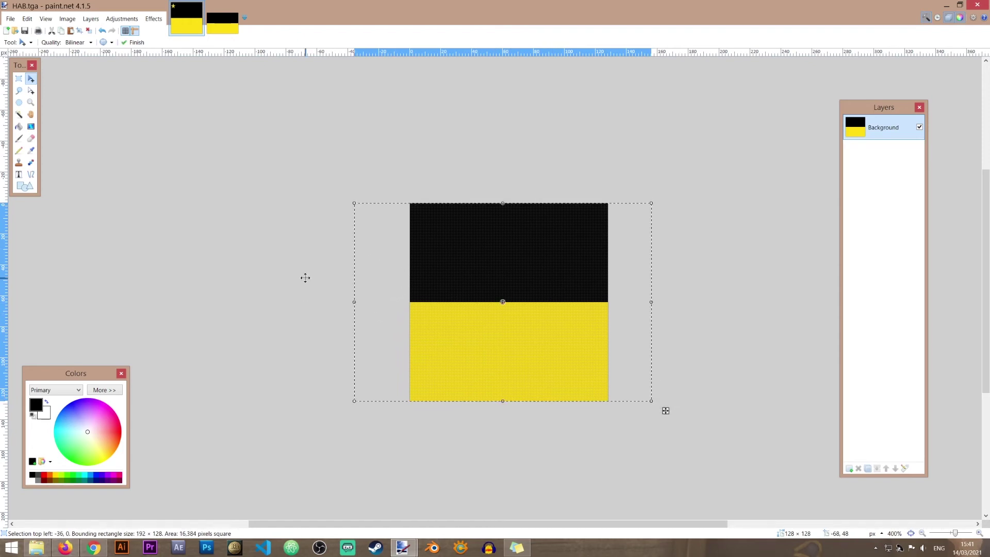
pyautogui.click(19, 79)
pyautogui.click(243, 141)
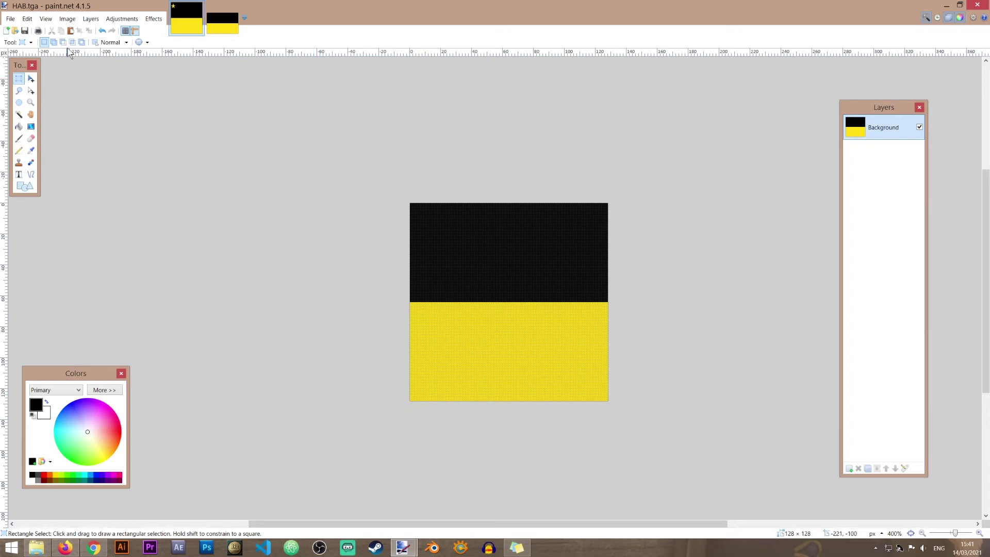
# - Save HAB.tga as a 32-bit TGA, minimize paint.net, and move the mod folder window aside
pyautogui.click(12, 20)
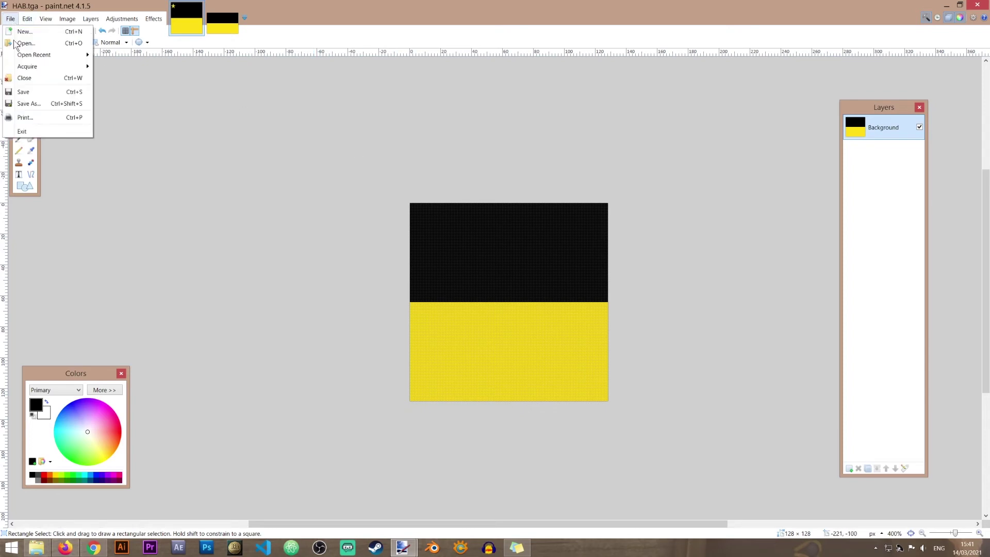
pyautogui.click(29, 92)
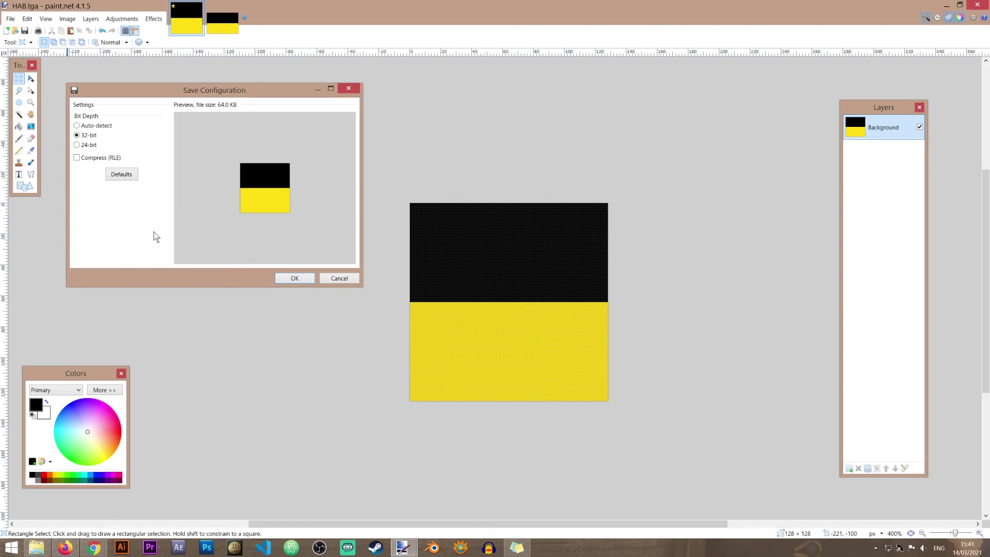
pyautogui.click(298, 280)
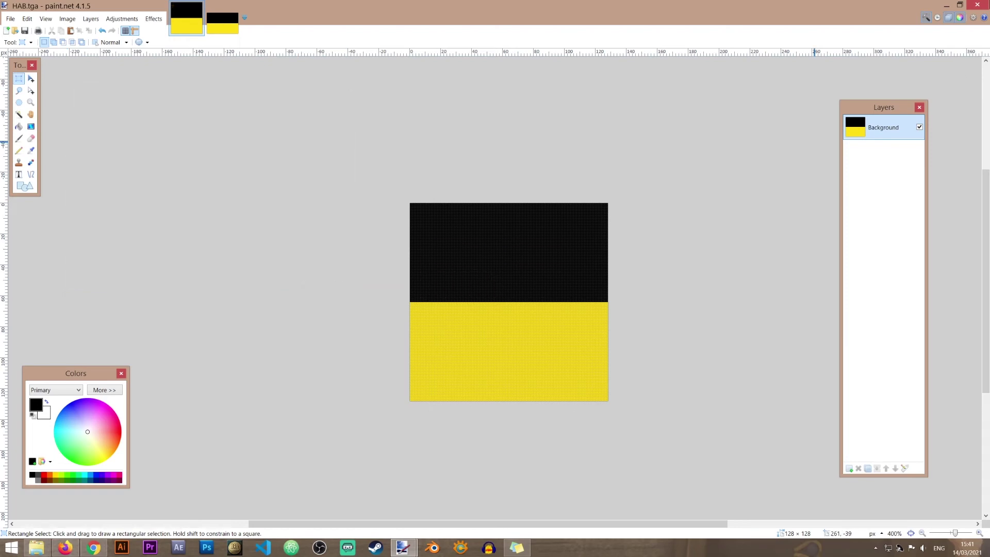
pyautogui.click(948, 5)
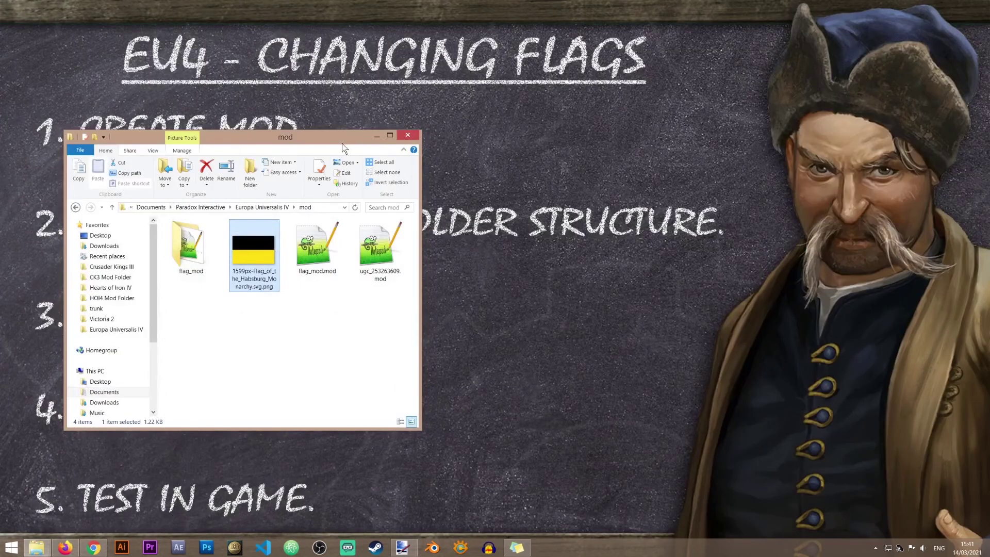
pyautogui.moveTo(343, 146); pyautogui.dragTo(693, 120)
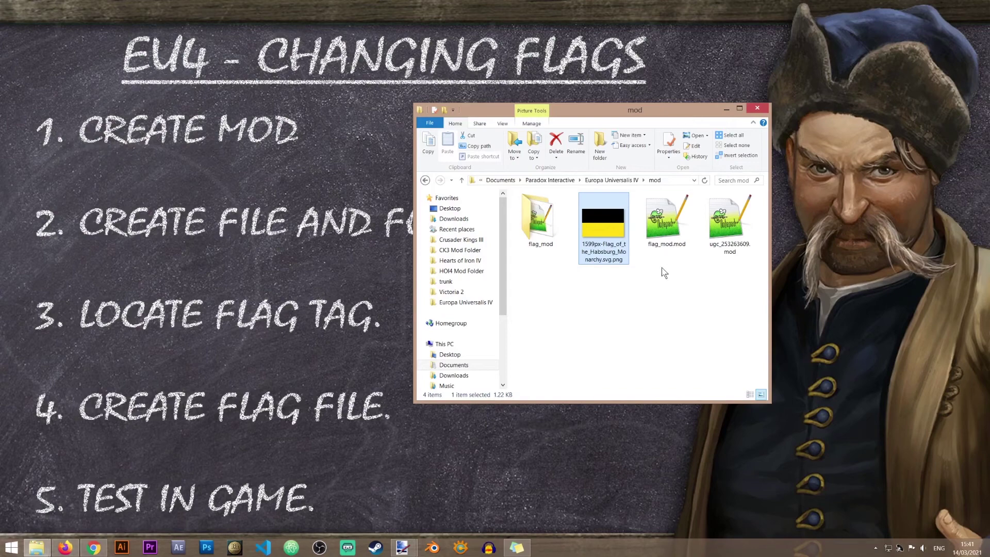
# - Clear away the mod folder window and launch Europa Universalis IV from Steam's recent games
pyautogui.click(650, 304)
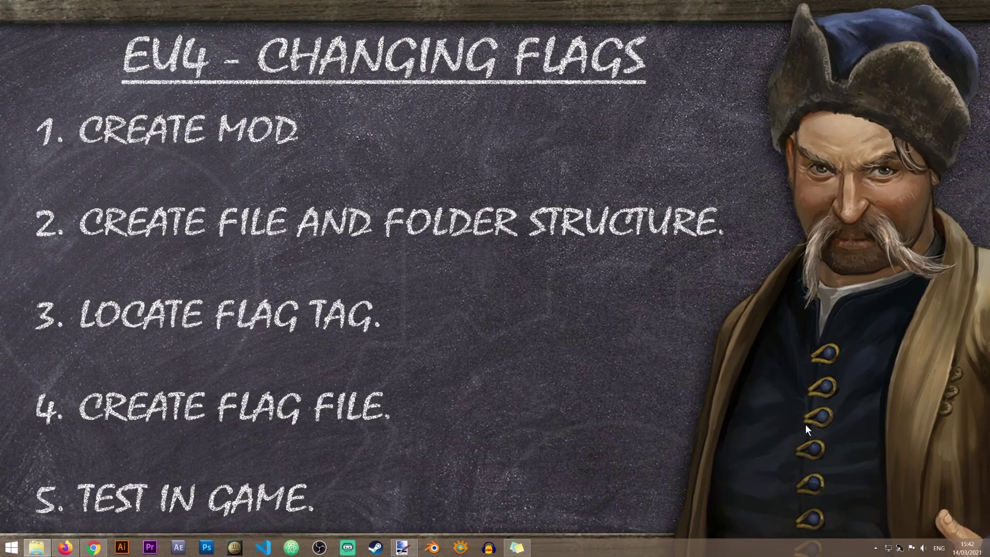
pyautogui.rightClick(386, 551)
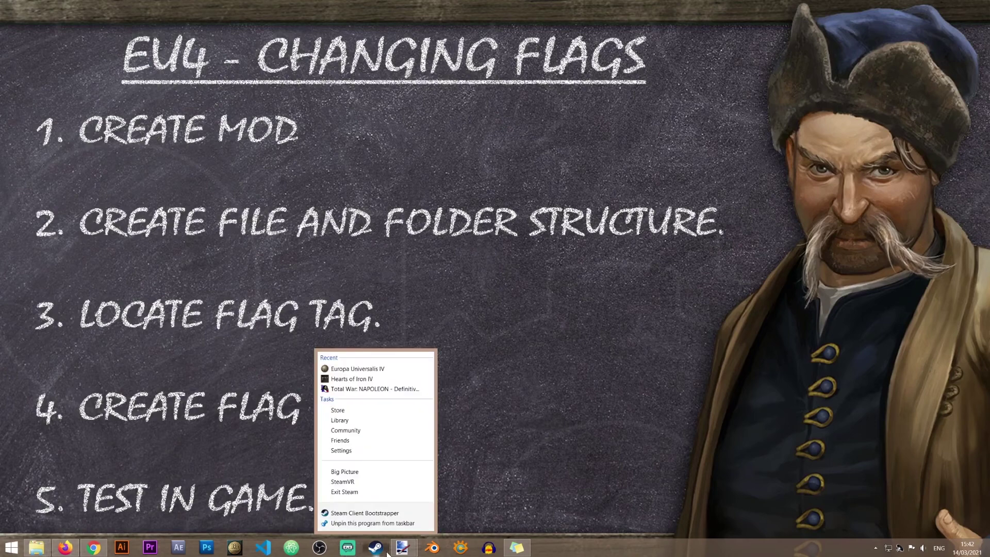
pyautogui.click(357, 369)
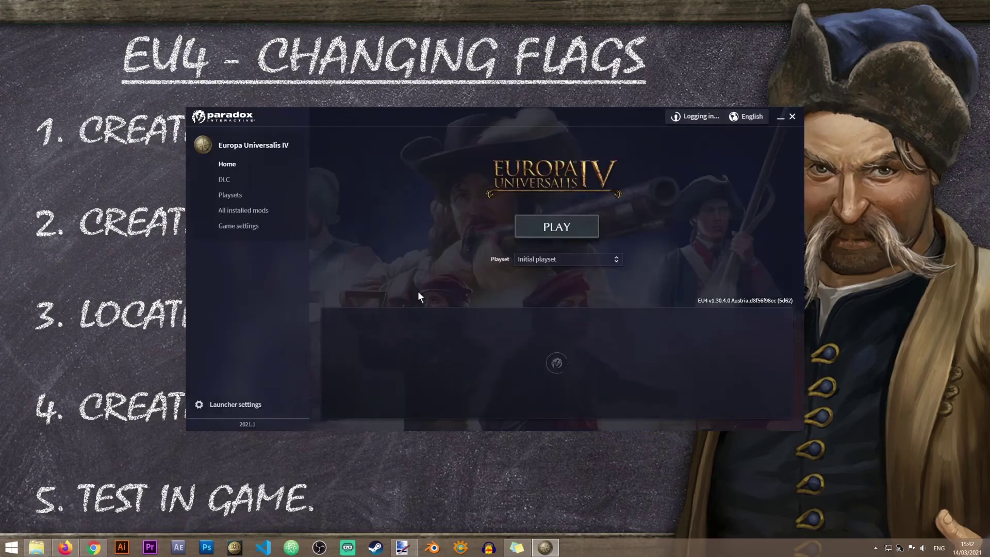
# - Confirm Flag Mod is enabled in the Initial playset, then return to the launcher Home page
pyautogui.click(233, 196)
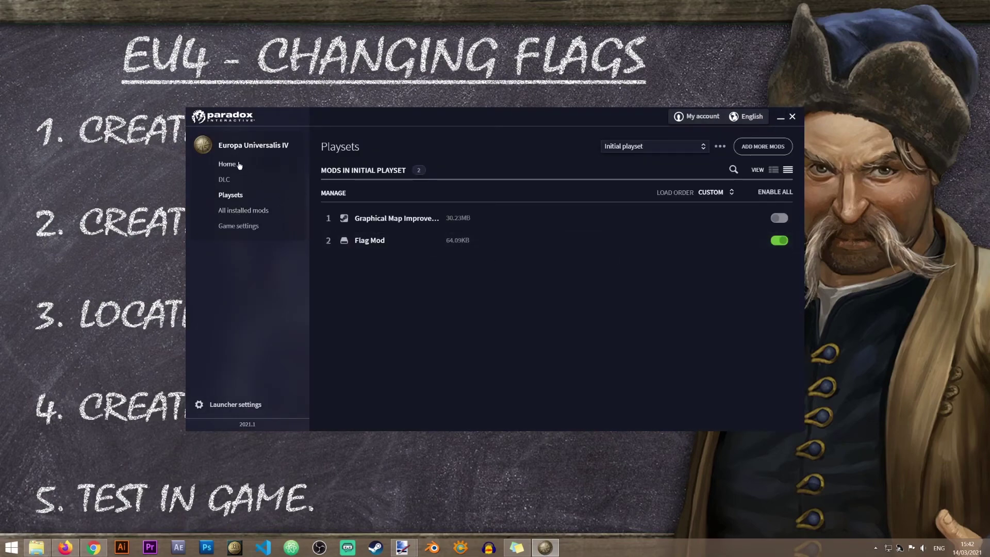
pyautogui.click(227, 164)
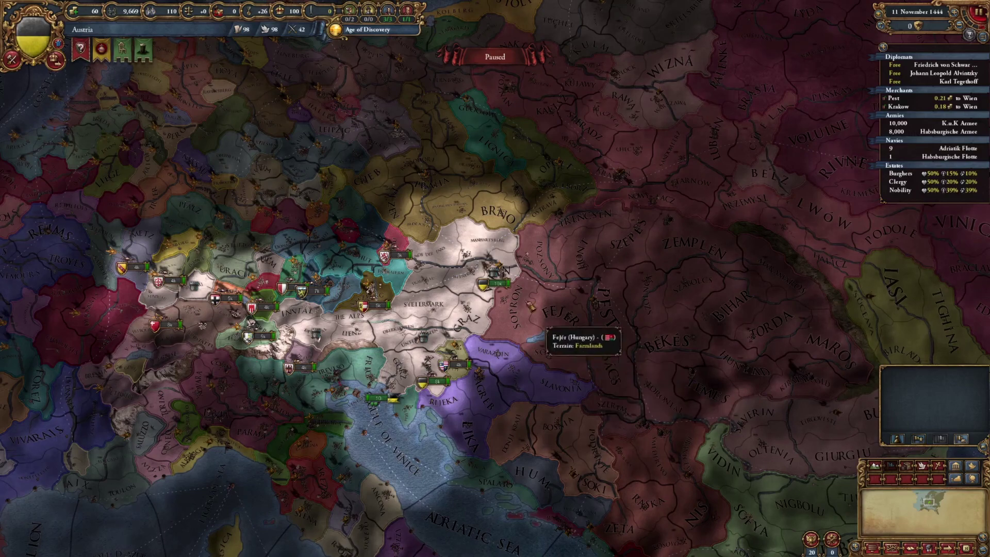
pyautogui.click(34, 36)
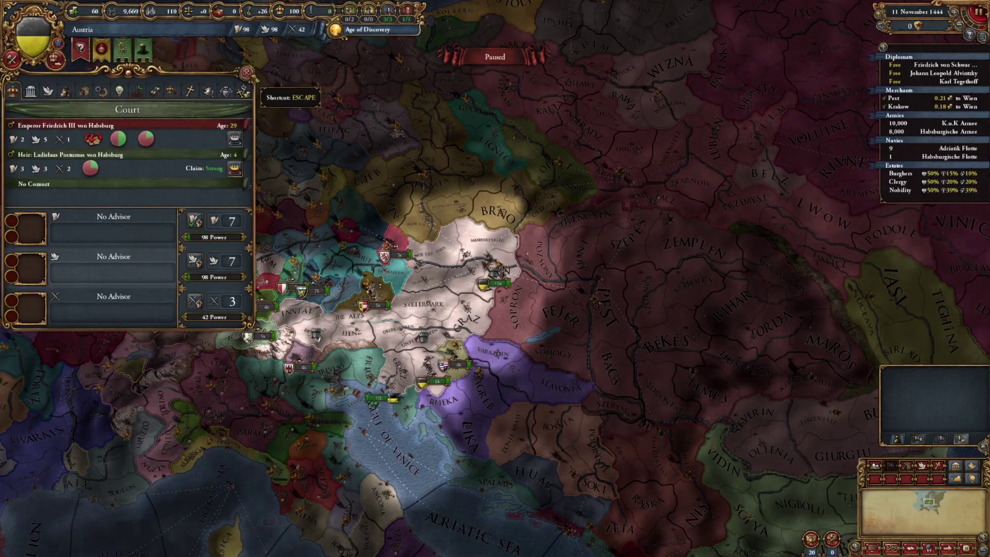
pyautogui.click(246, 72)
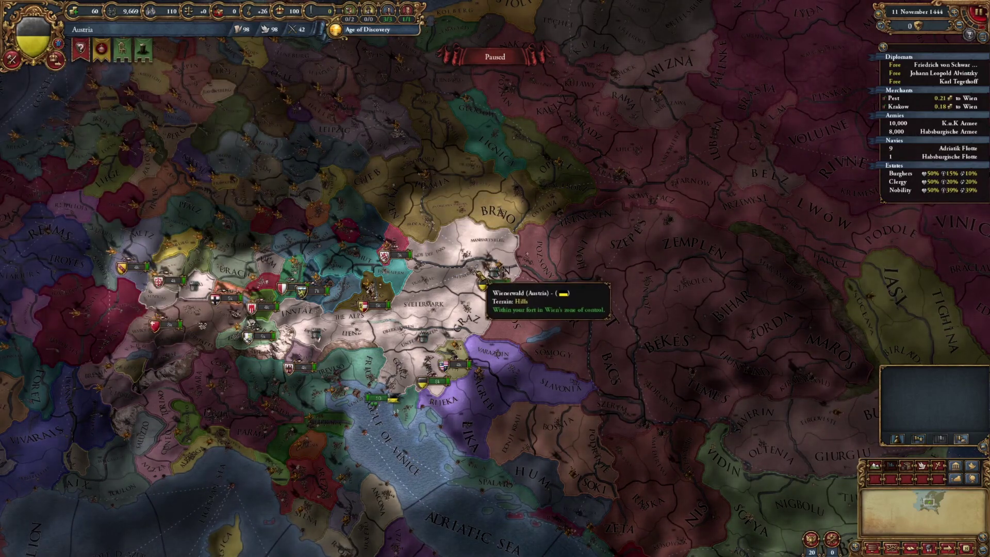
pyautogui.scroll(2, 483, 304)
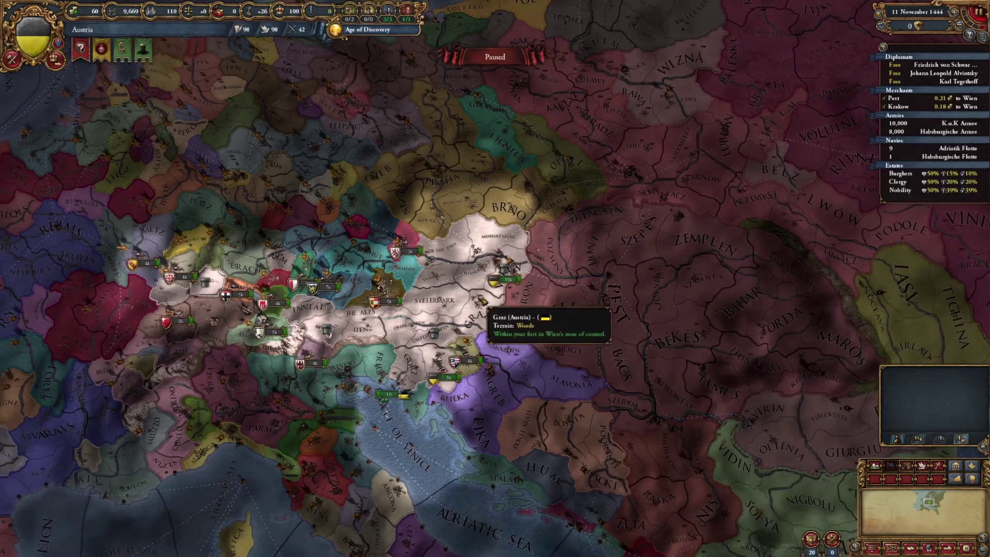
pyautogui.scroll(-2, 484, 304)
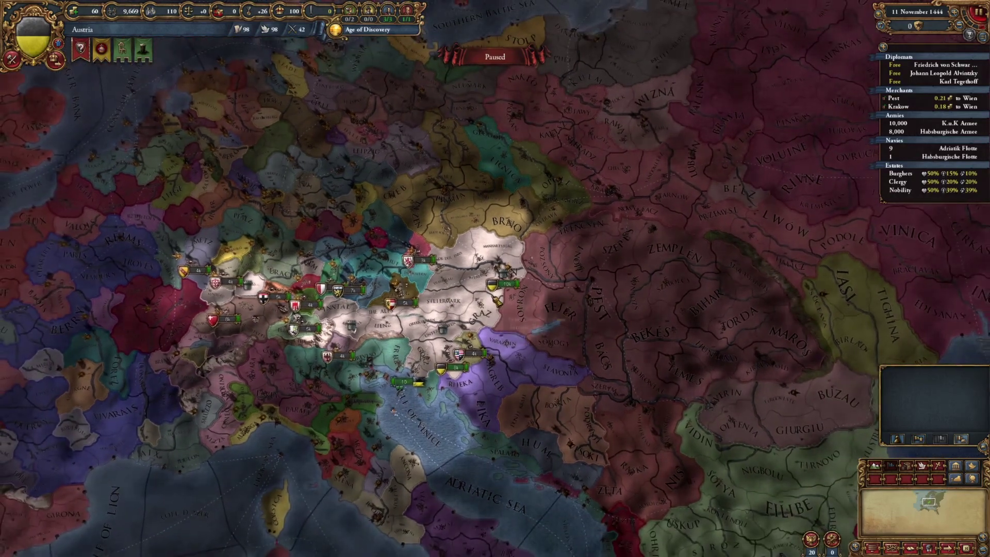